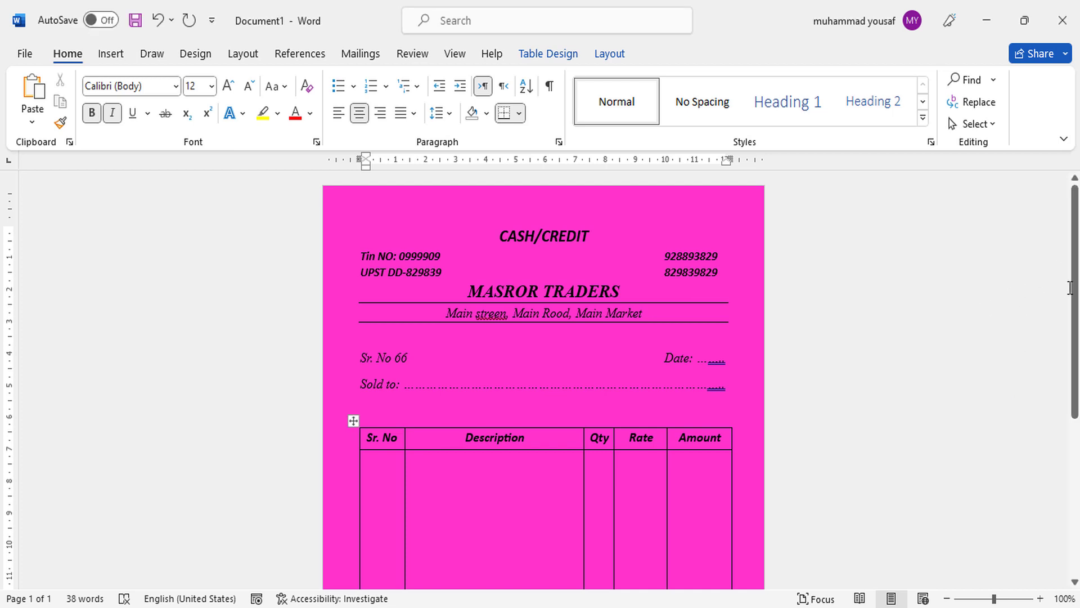
scroll(543, 379, down, 3)
scroll(1077, 397, down, 3)
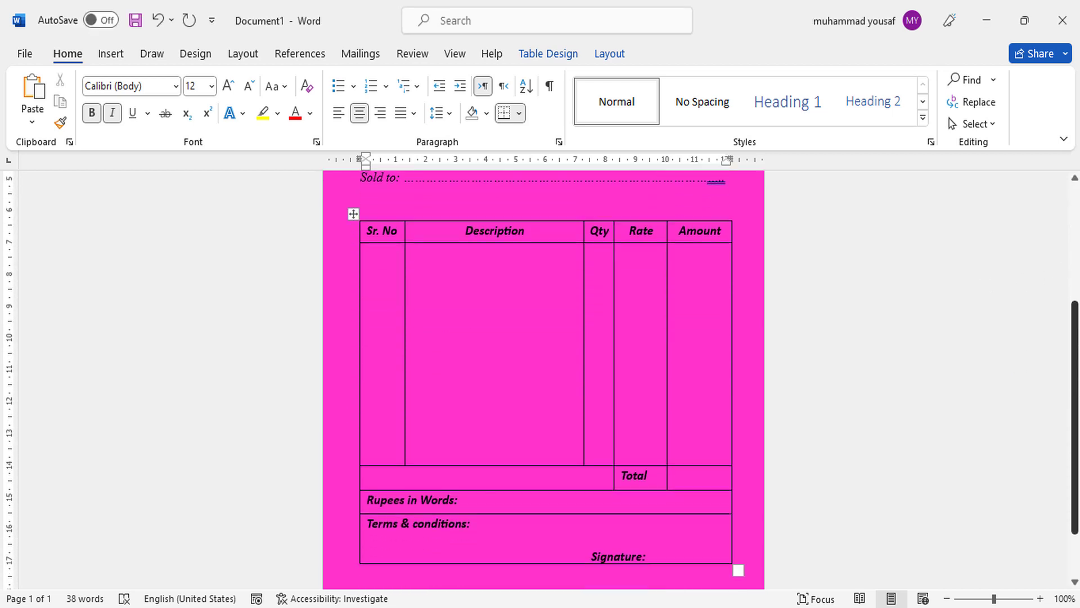
drag(1076, 398, 1077, 289)
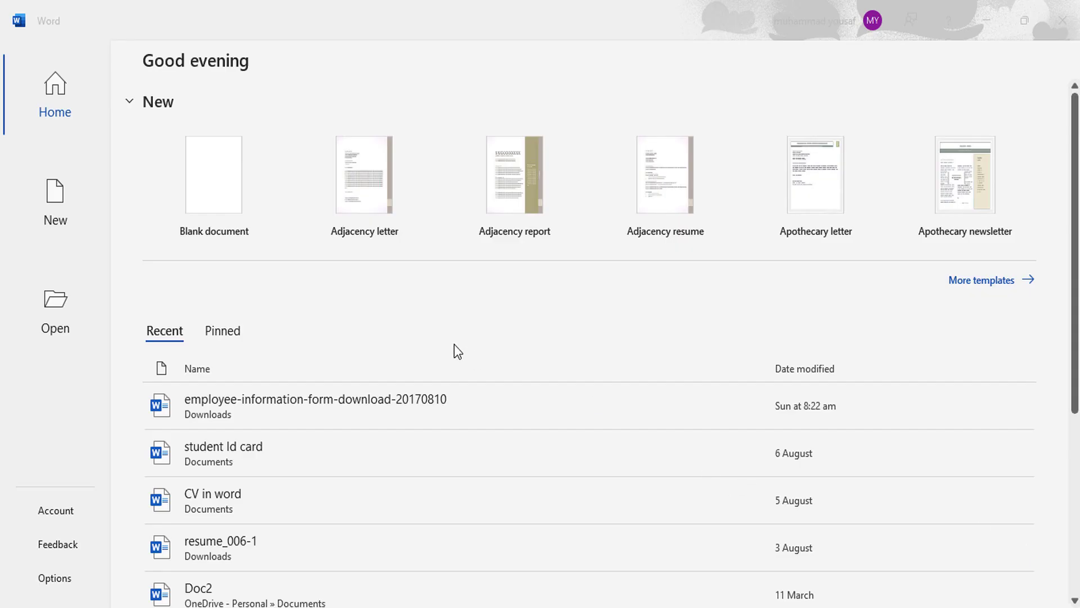
Create a new blank document from the Word start screen
click(223, 205)
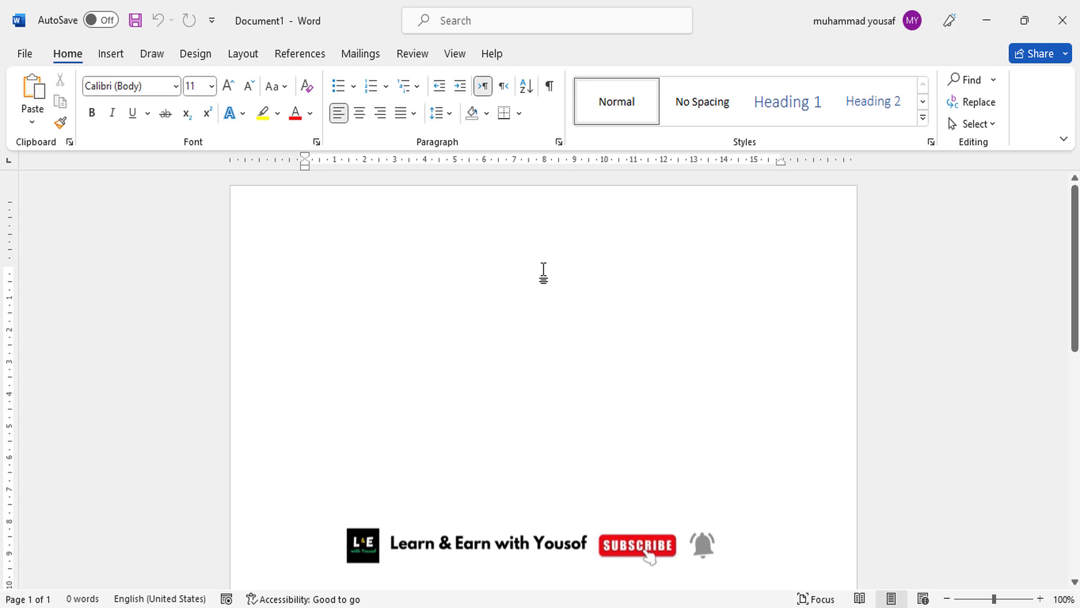
Set the paper size to A5 and apply the Narrow margin preset
click(248, 56)
click(126, 121)
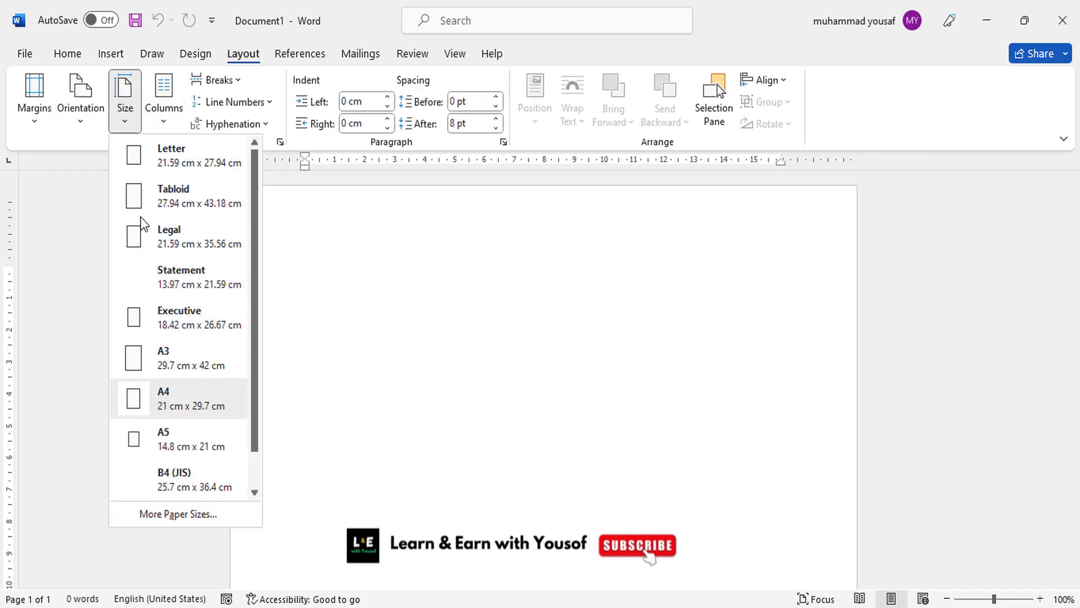
click(172, 436)
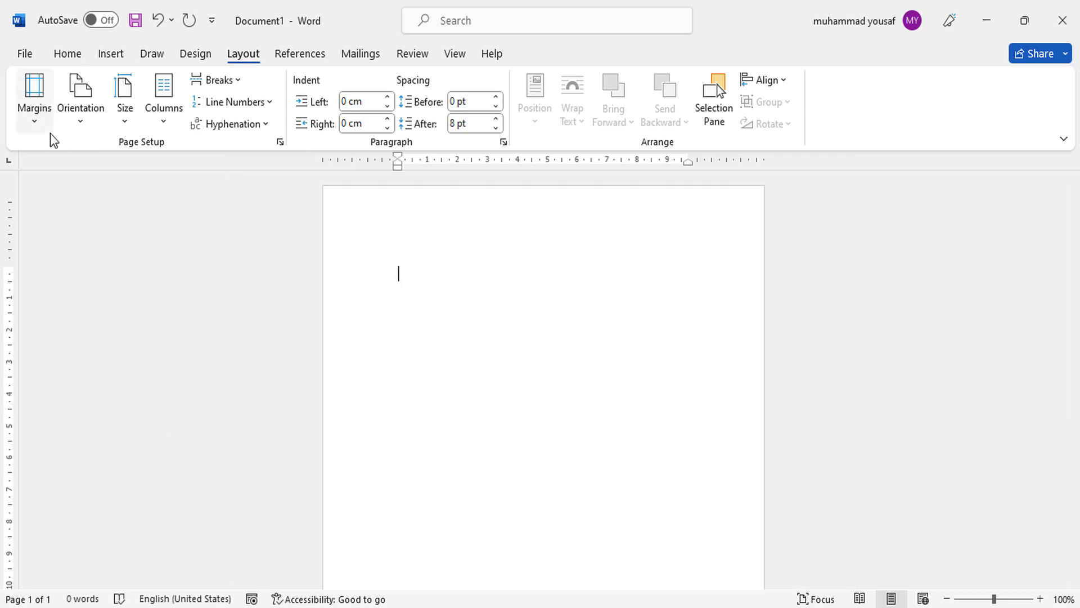
click(41, 118)
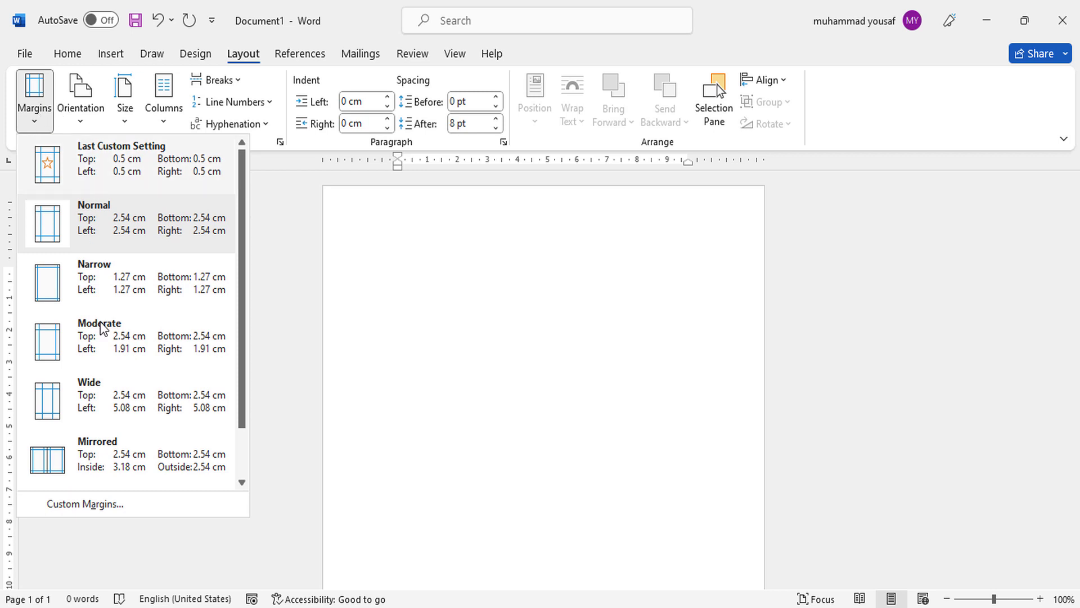
click(139, 284)
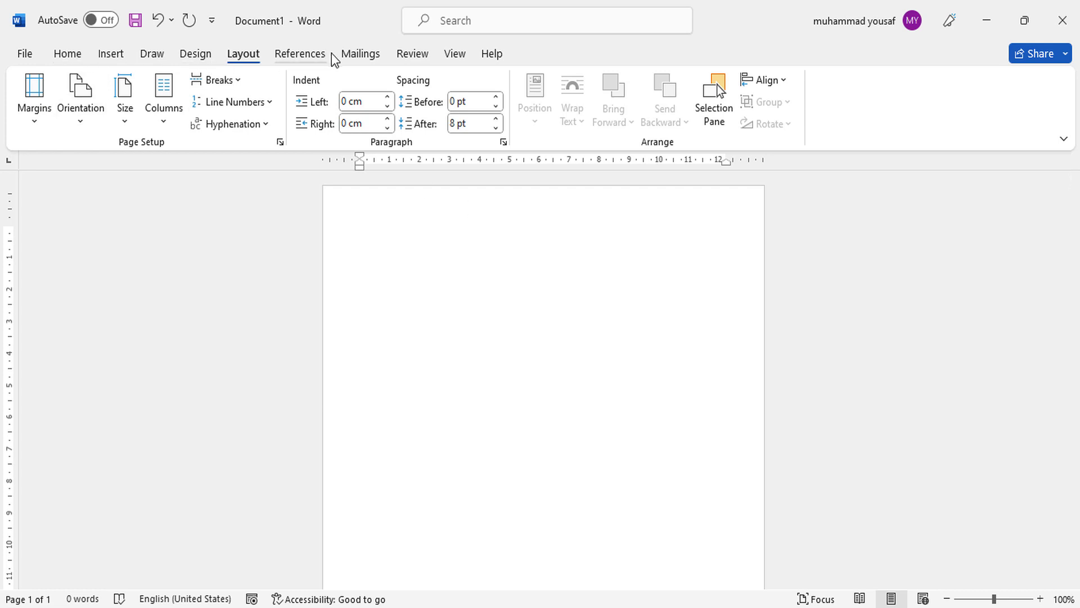
Apply a custom pink page colour chosen from the More Colors hexagon picker
click(195, 56)
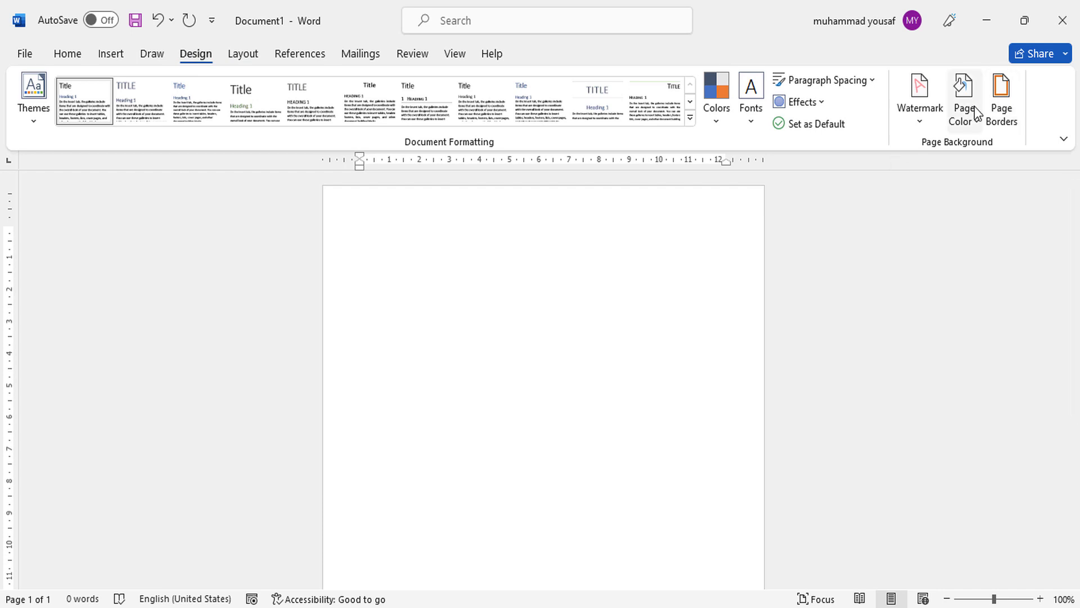
click(963, 123)
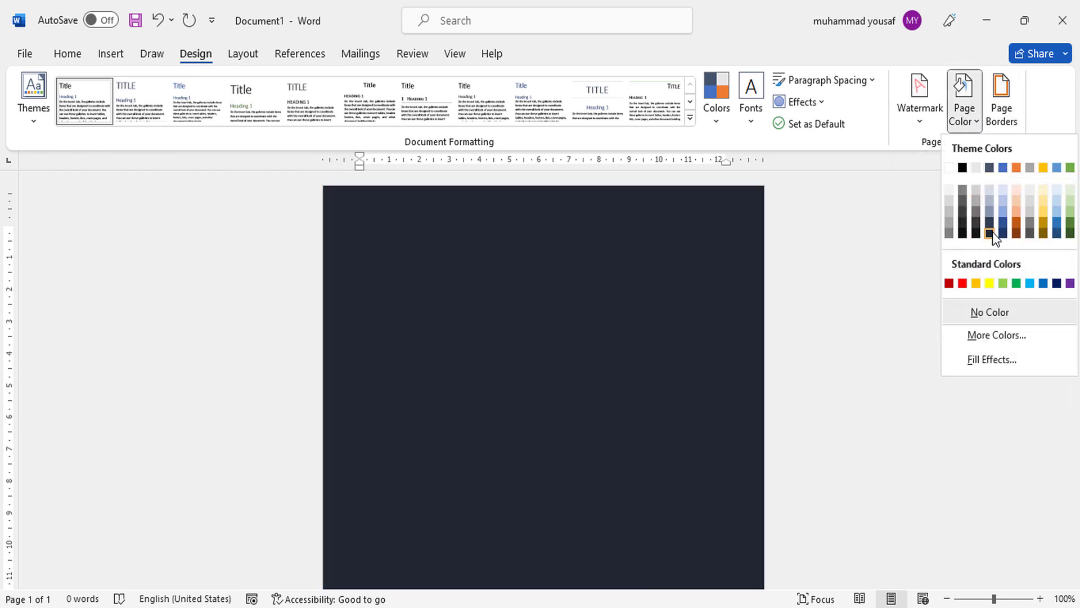
click(989, 337)
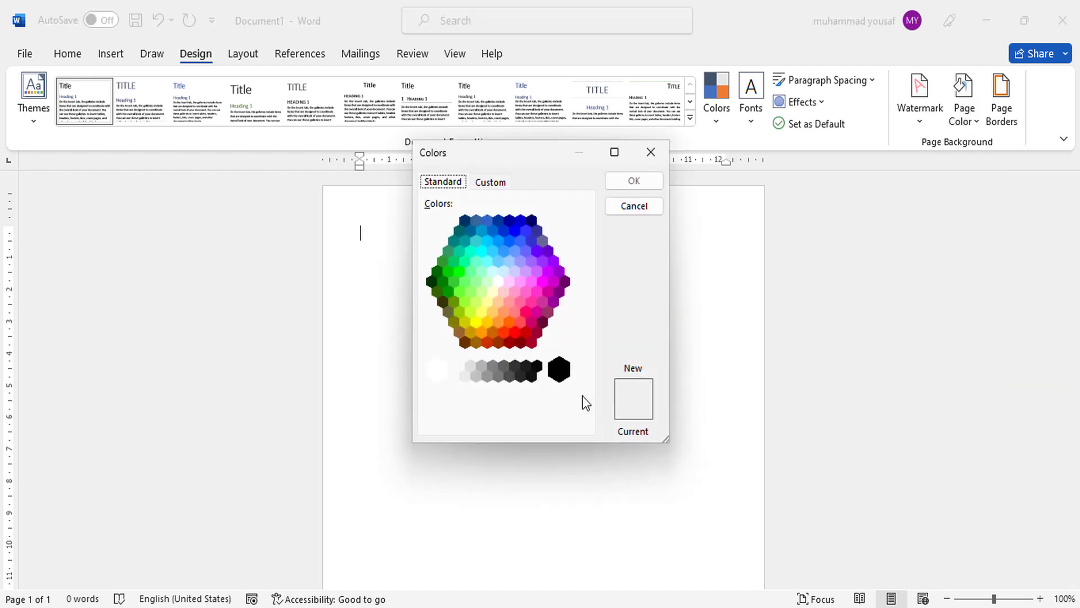
click(535, 293)
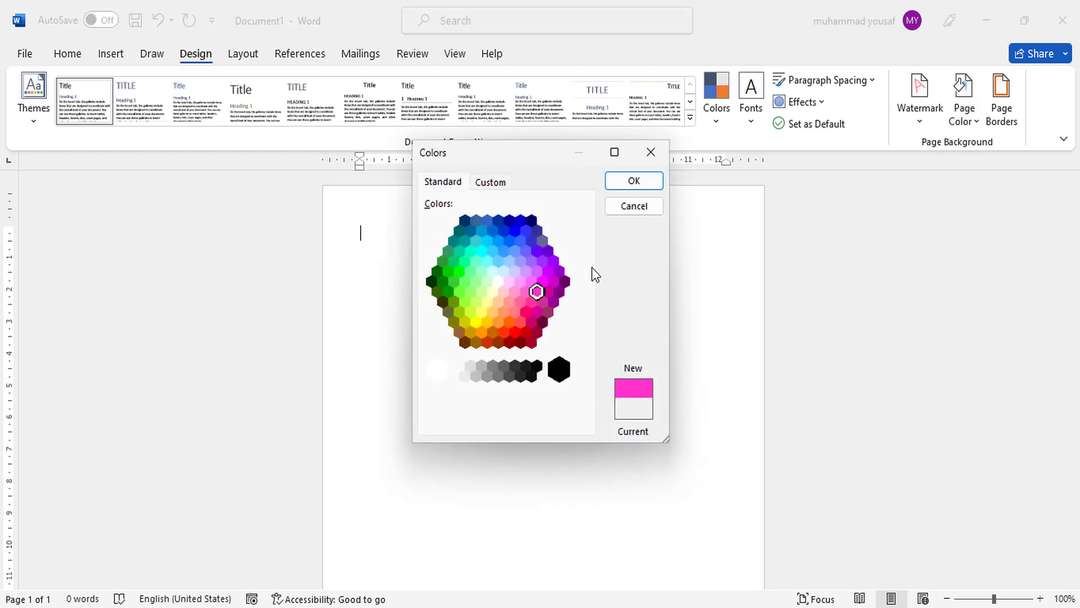
click(634, 181)
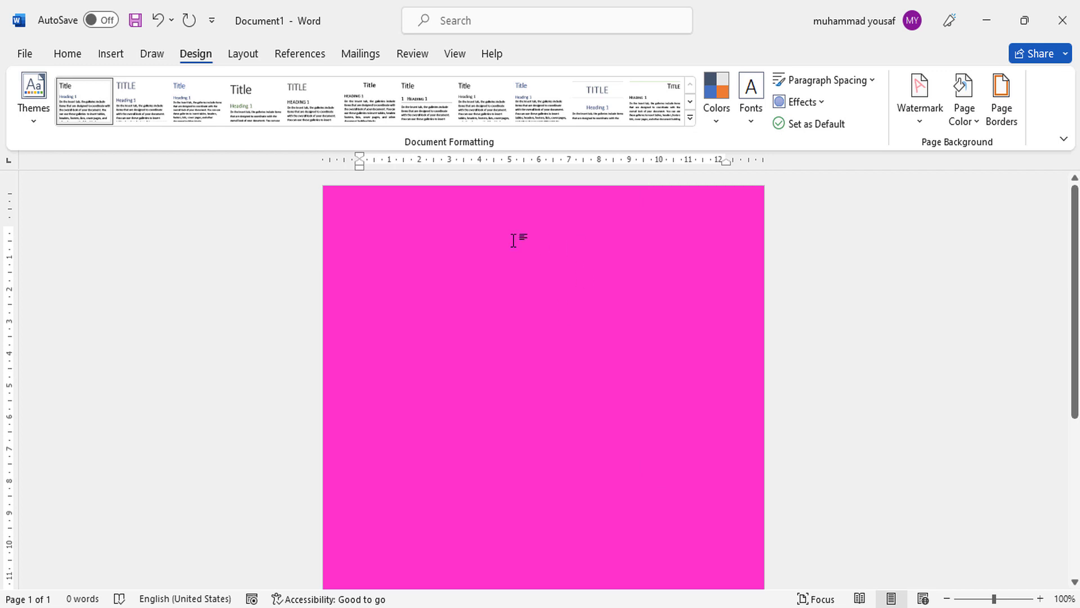
text(c)
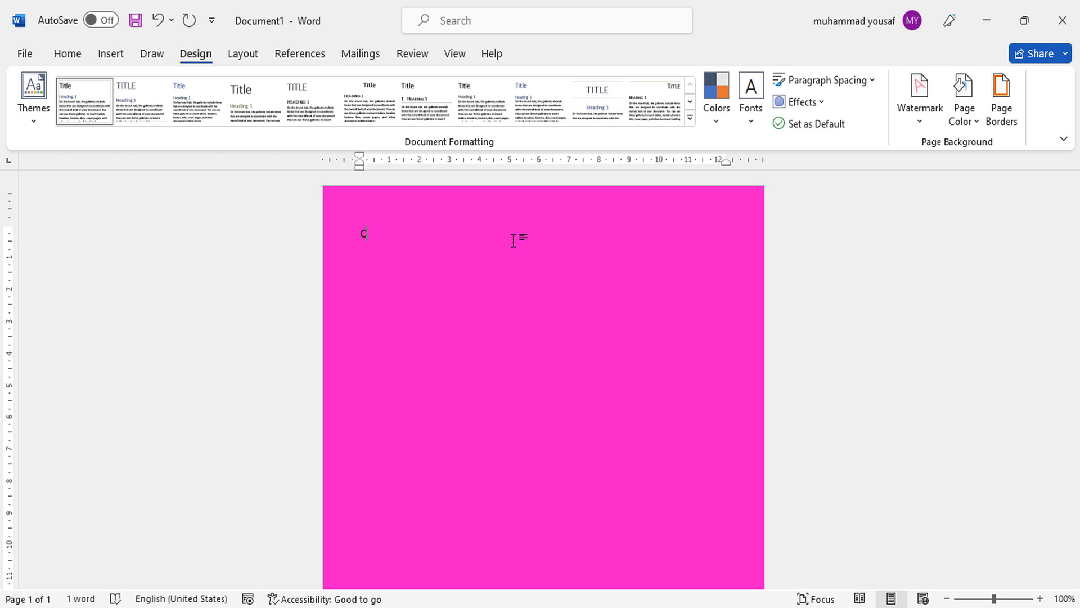
text(ASH/CREDIT)
Centre the CASH/CREDIT heading and make it larger, bold and italic
double_click(513, 241)
triple_click(513, 241)
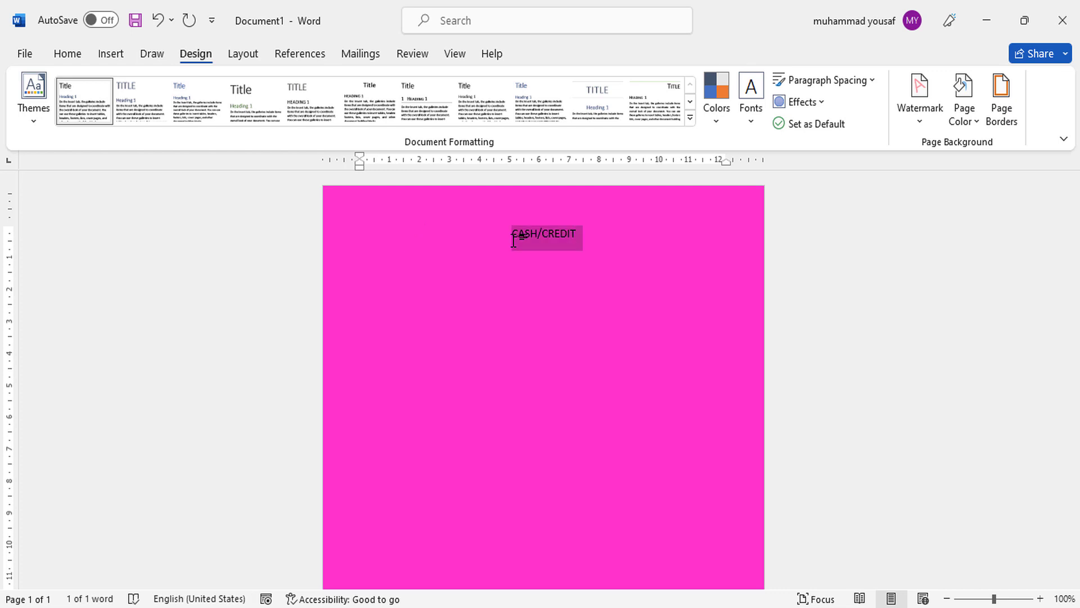
key(ctrl+bracketright)
key(ctrl+bracketright)
key(ctrl+bracketright)
key(ctrl+bracketright)
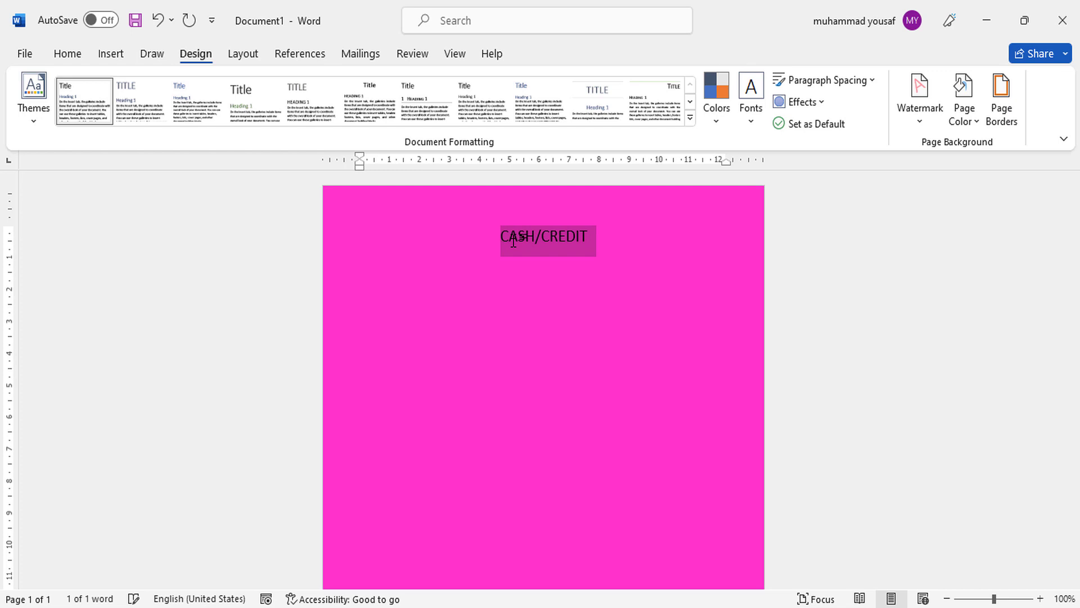
key(ctrl+b)
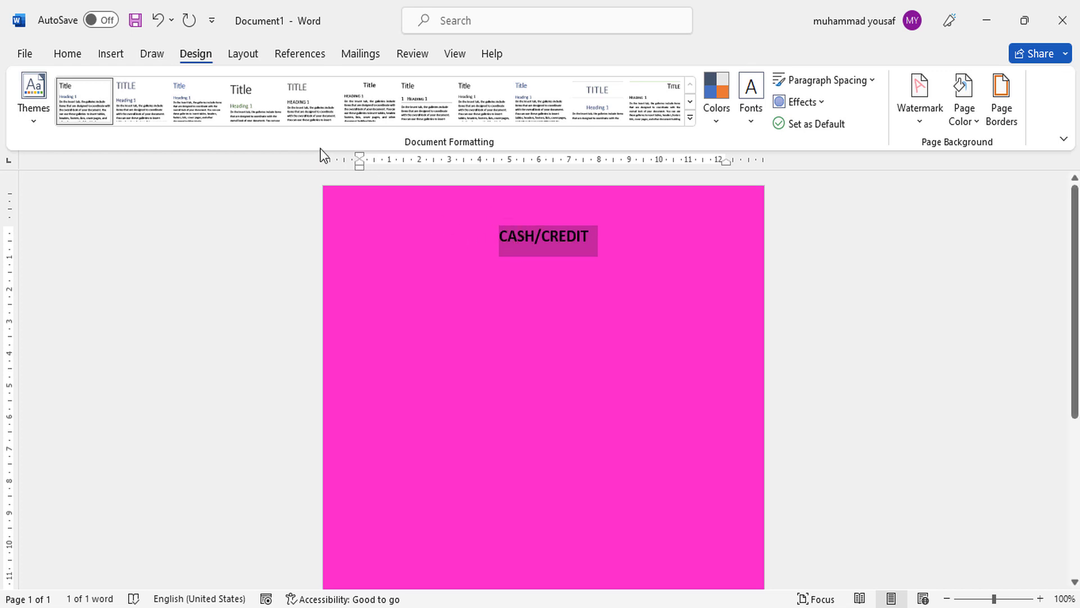
click(63, 55)
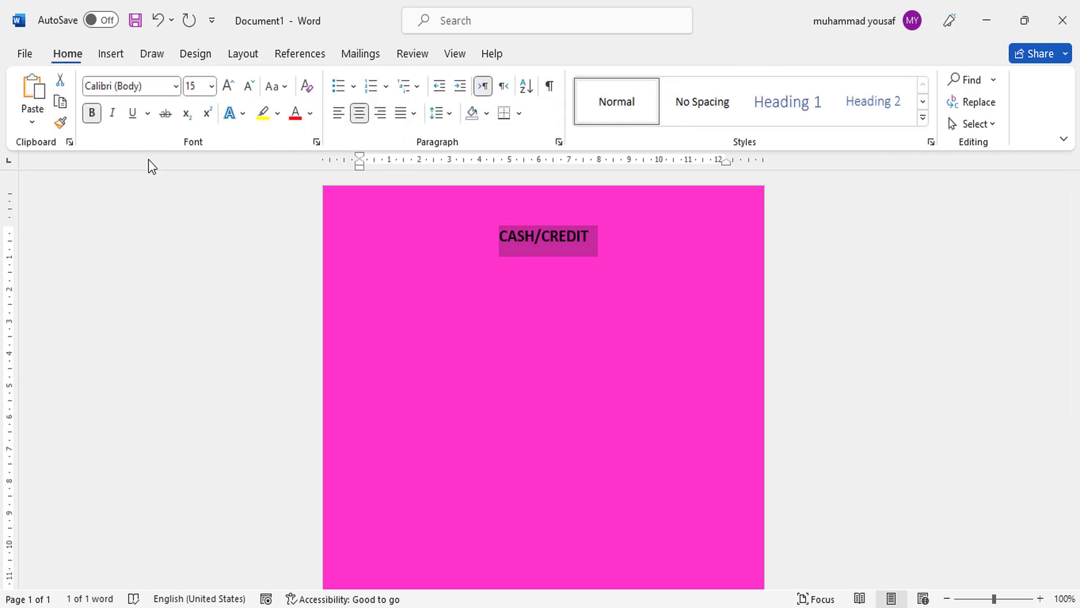
key(ctrl+i)
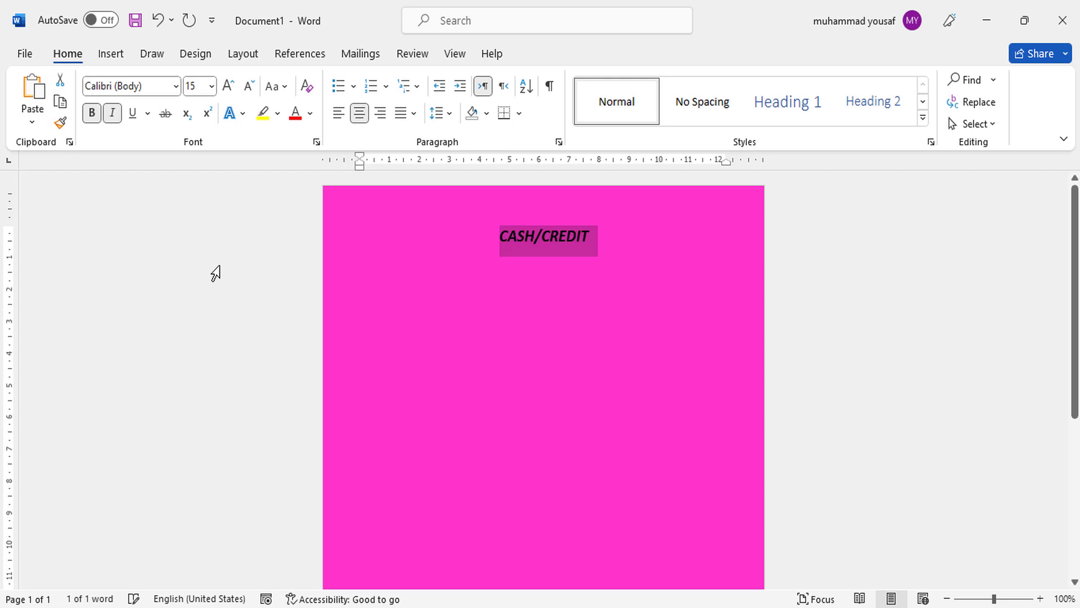
click(619, 248)
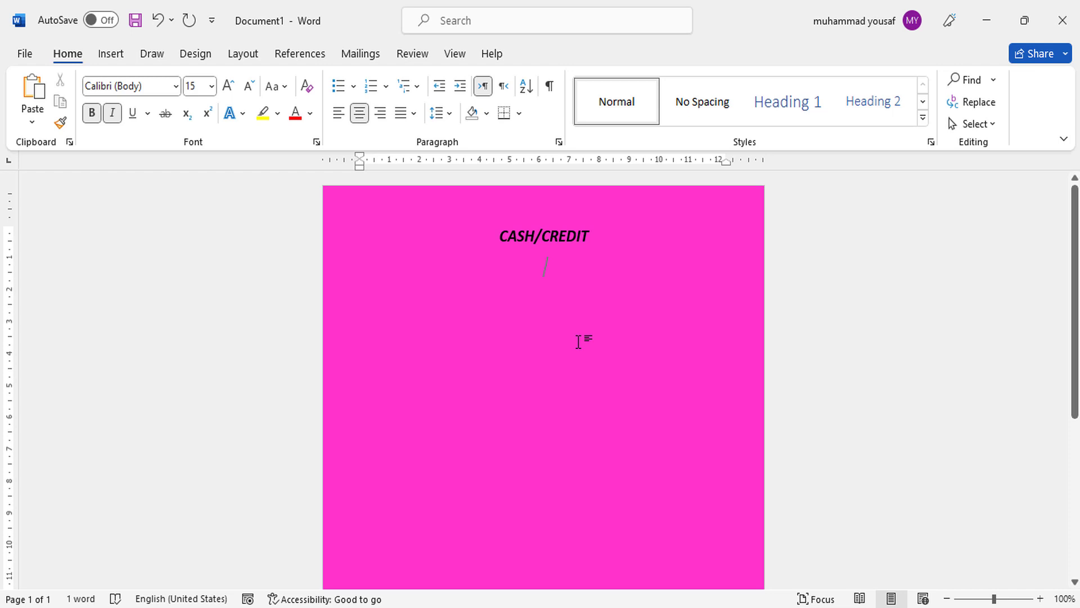
Add a smaller left-aligned UPST DD-829839 line with 829839829 at the right tab stop
key(ctrl+l)
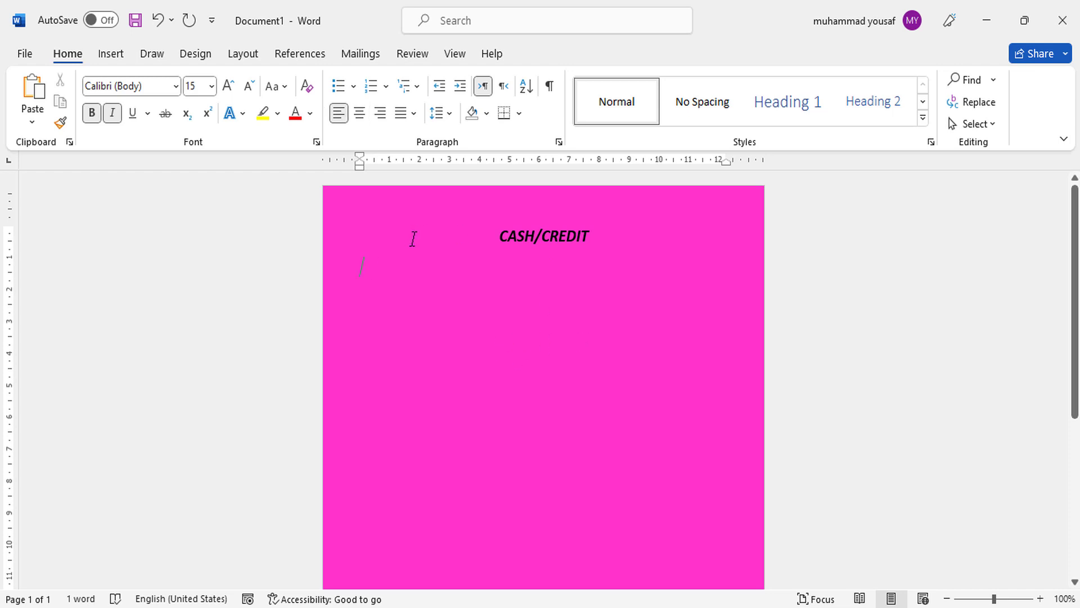
key(ctrl+bracketleft)
text(Tin NO)
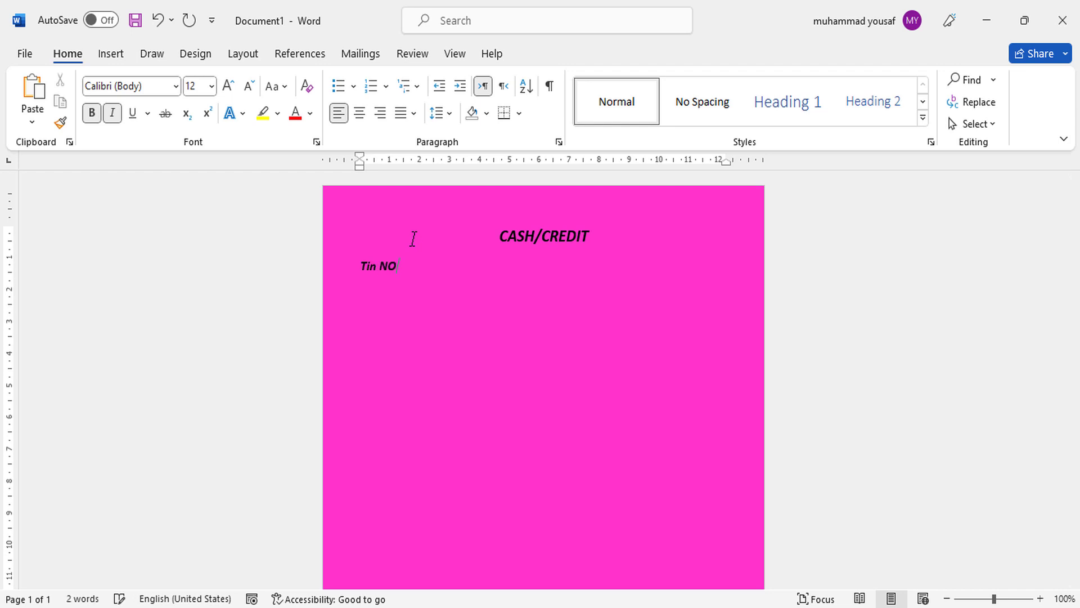
text(: 09999)
key(Tab)
key(Tab)
text(928893)
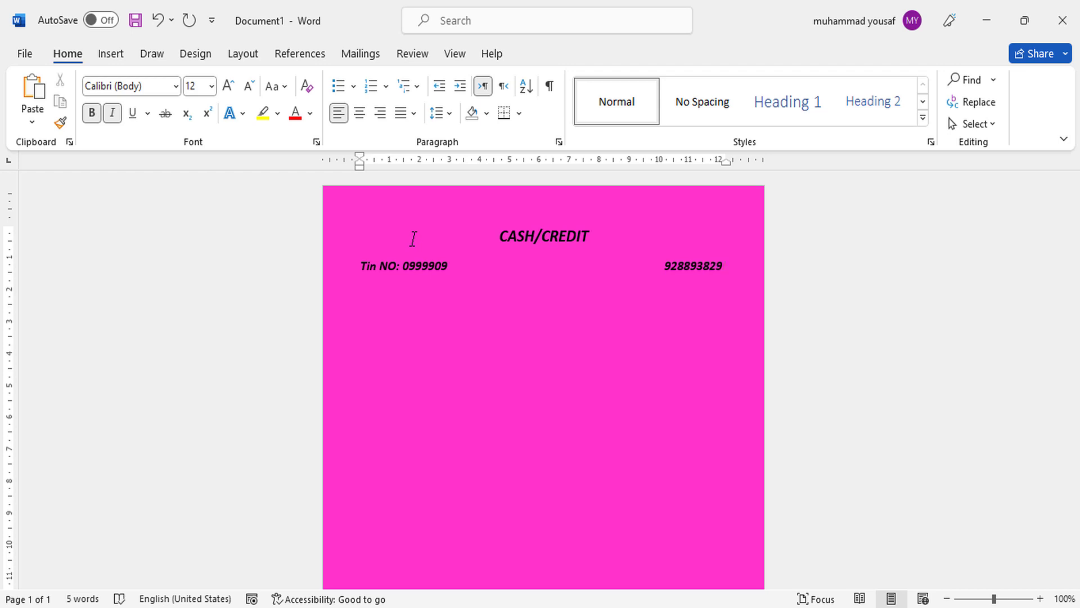
key(Return)
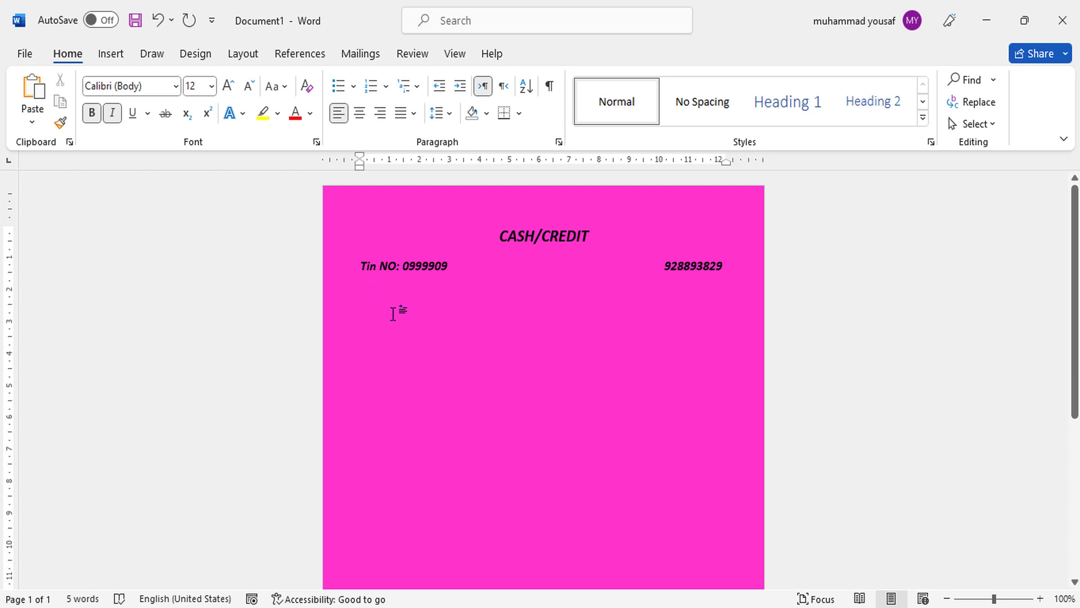
text(UPS)
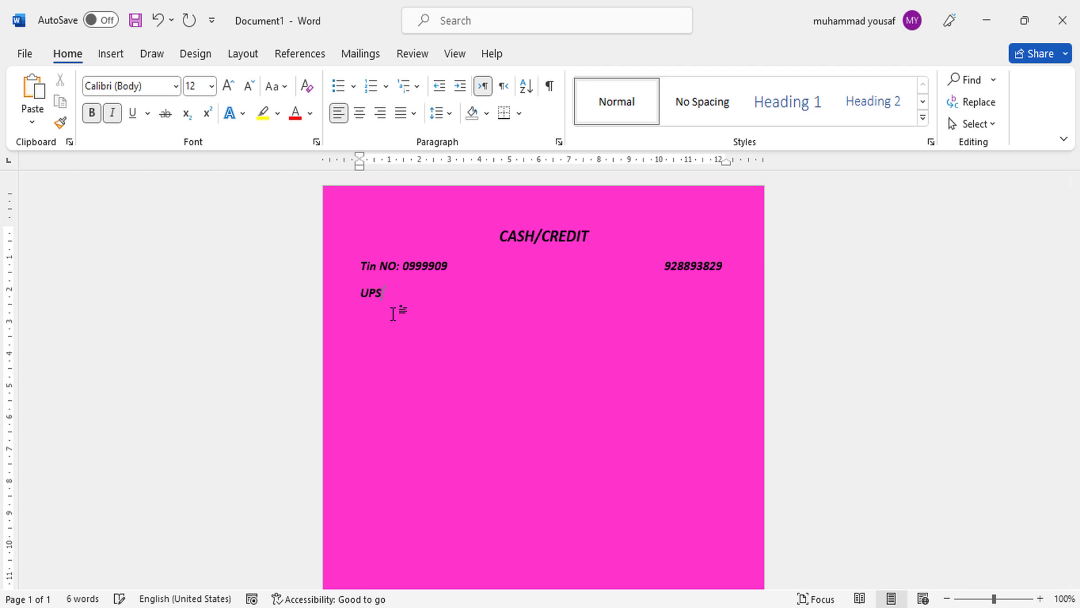
text(T DD)
text(-829)
text(839)
key(Tab)
key(Tab)
key(BackSpace)
text(8298398)
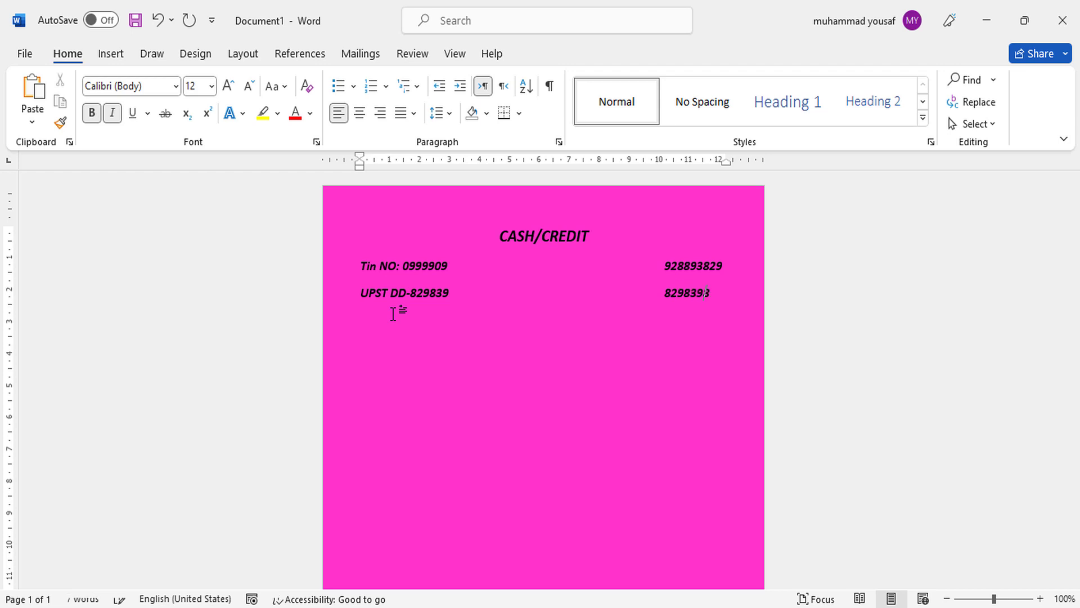
text(29)
text(Mas)
text(ro)
Enter MASROR TRADERS, fixing typos, as a centred line
key(BackSpace)
key(BackSpace)
text(AS)
text(ROR)
text( YRA)
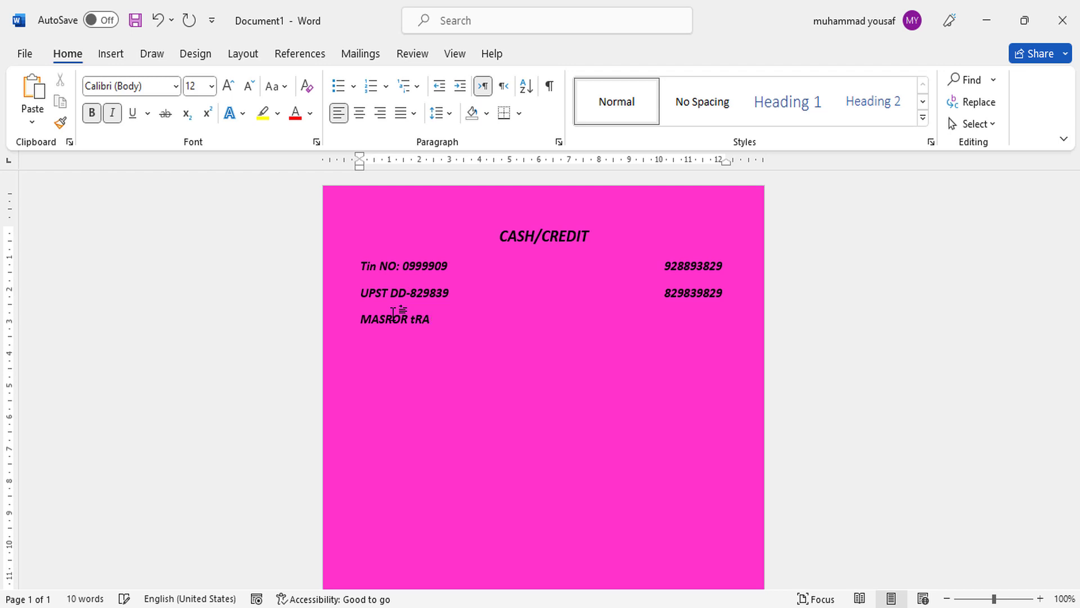
key(BackSpace)
key(BackSpace)
key(BackSpace)
text(TRADERS)
key(ctrl+e)
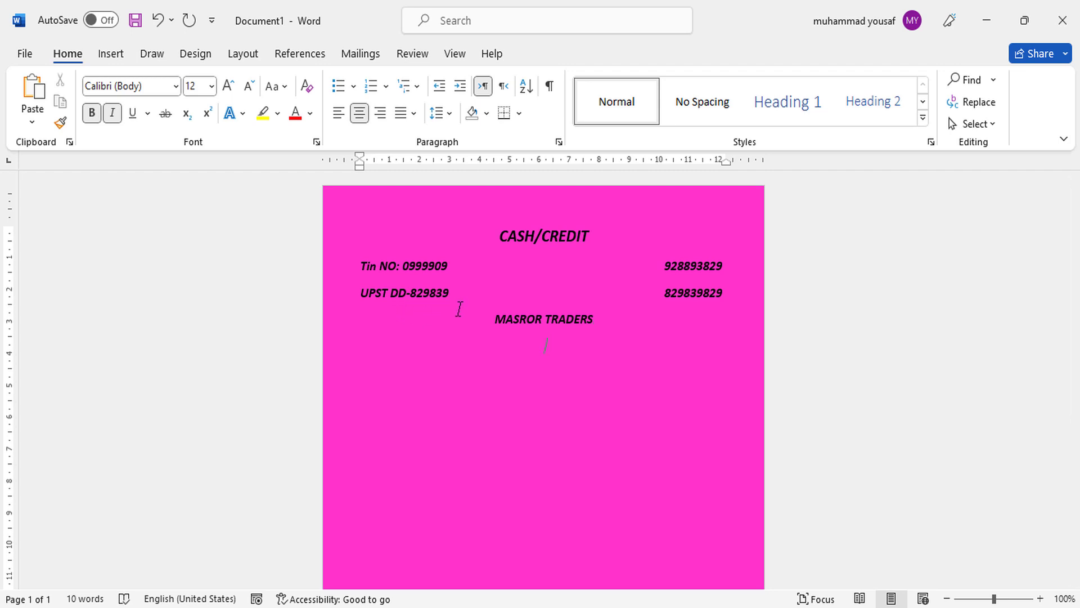
key(ctrl+l)
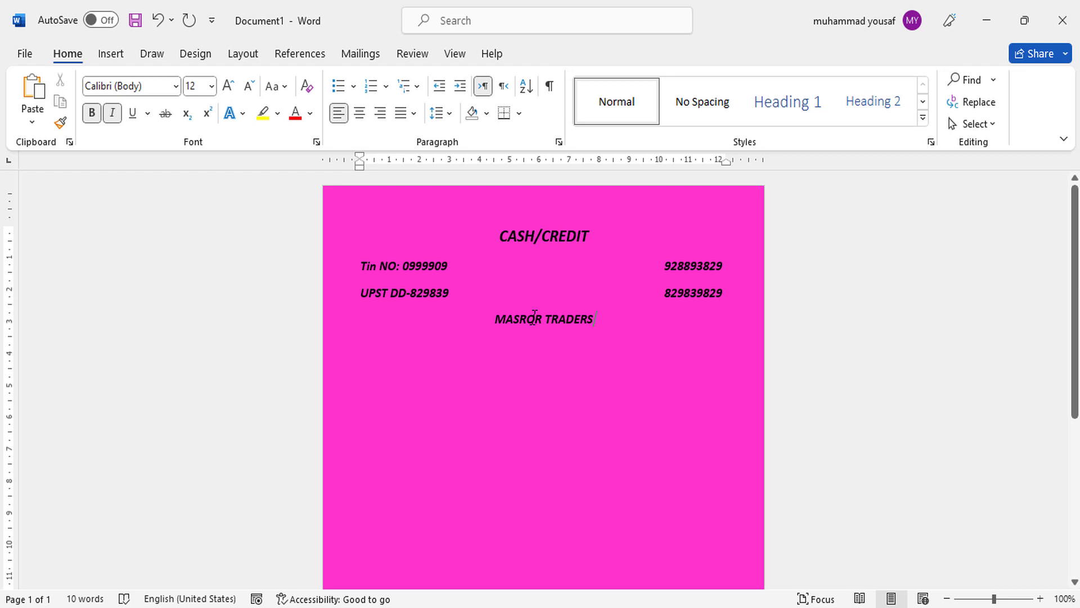
Enlarge MASROR TRADERS to 16 pt and set it in Times New Roman
triple_click(534, 316)
key(ctrl+shift+period)
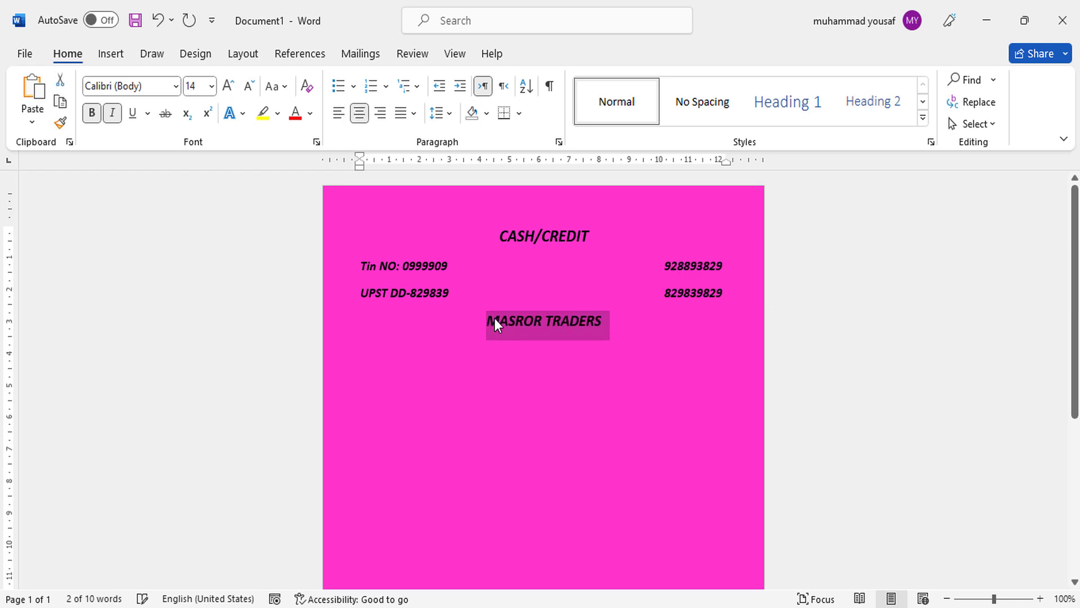
key(ctrl+shift+period)
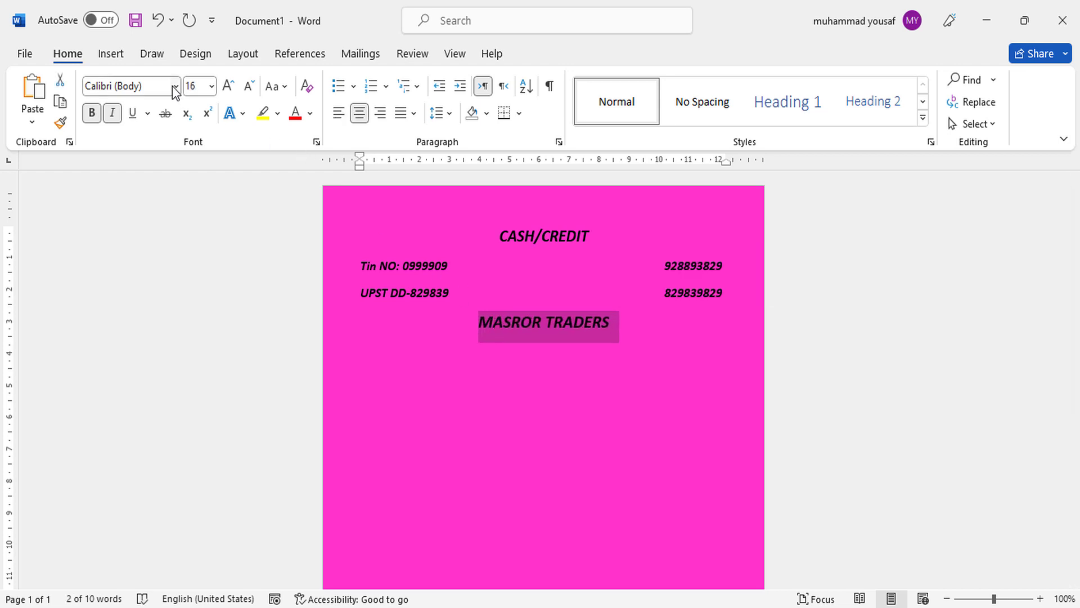
click(174, 88)
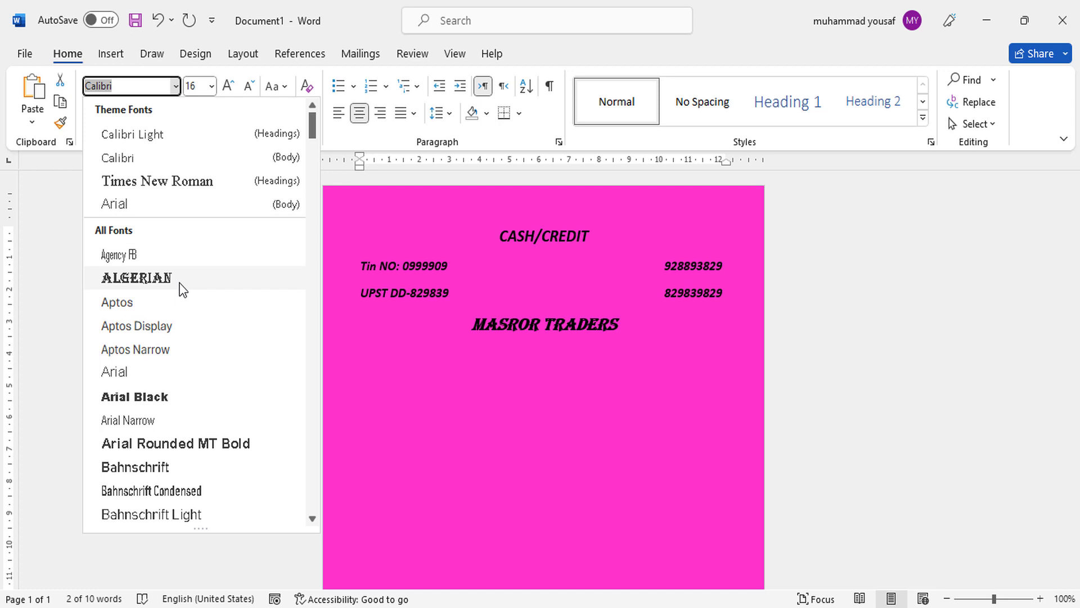
click(192, 188)
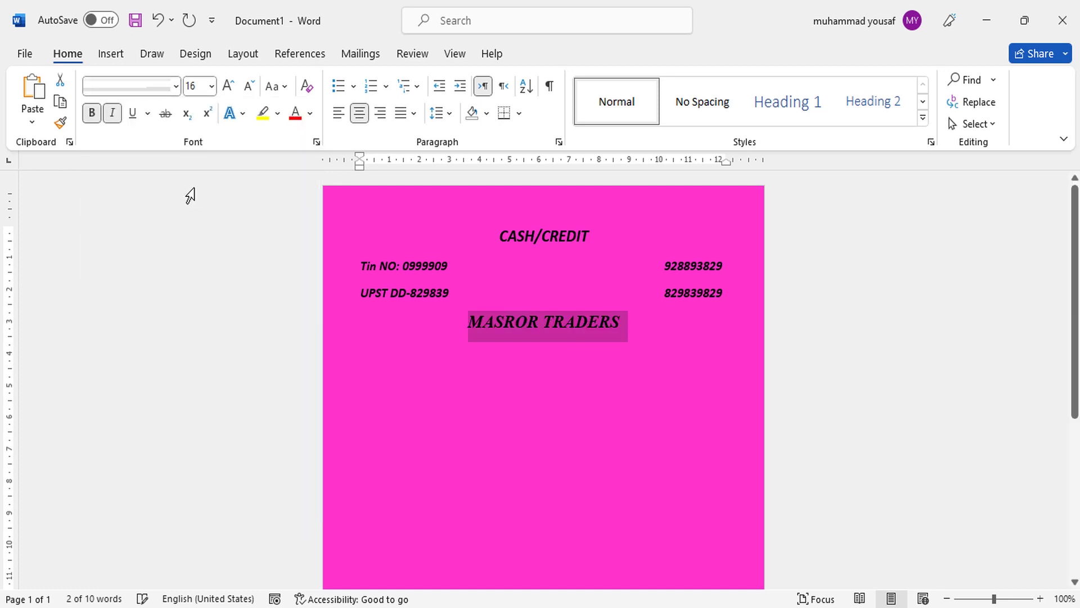
Shrink the Tin NO and UPST lines and rule a line under MASROR TRADERS
drag(723, 296, 355, 263)
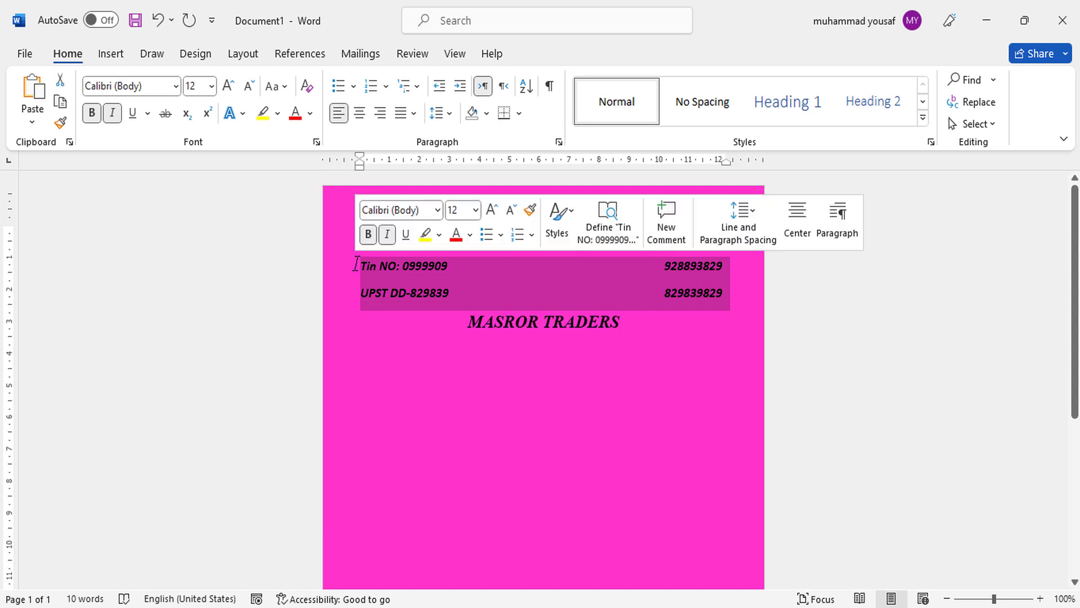
key(ctrl+bracketleft)
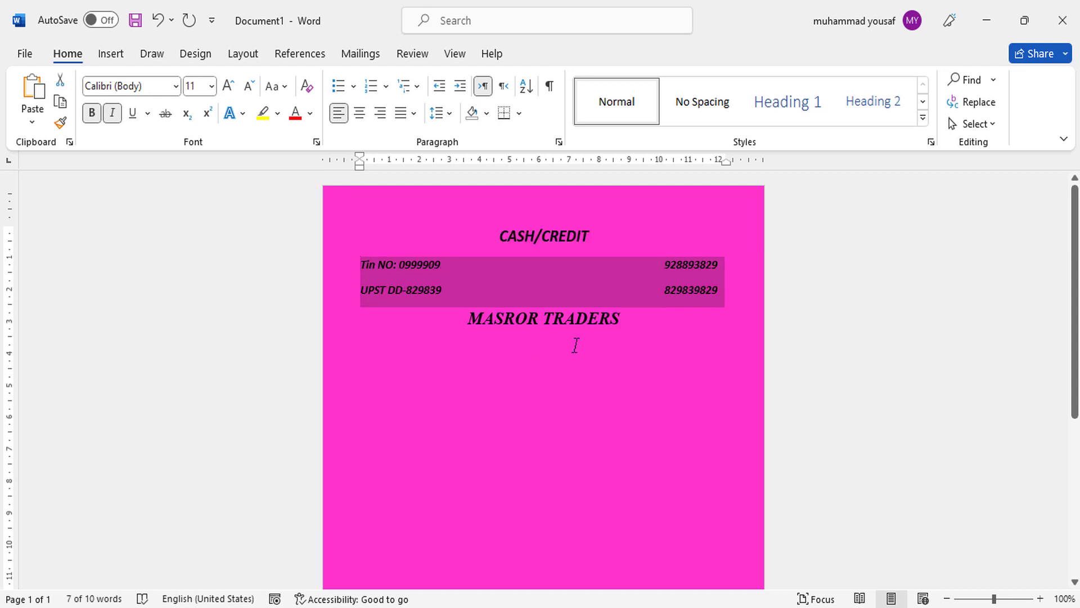
click(591, 338)
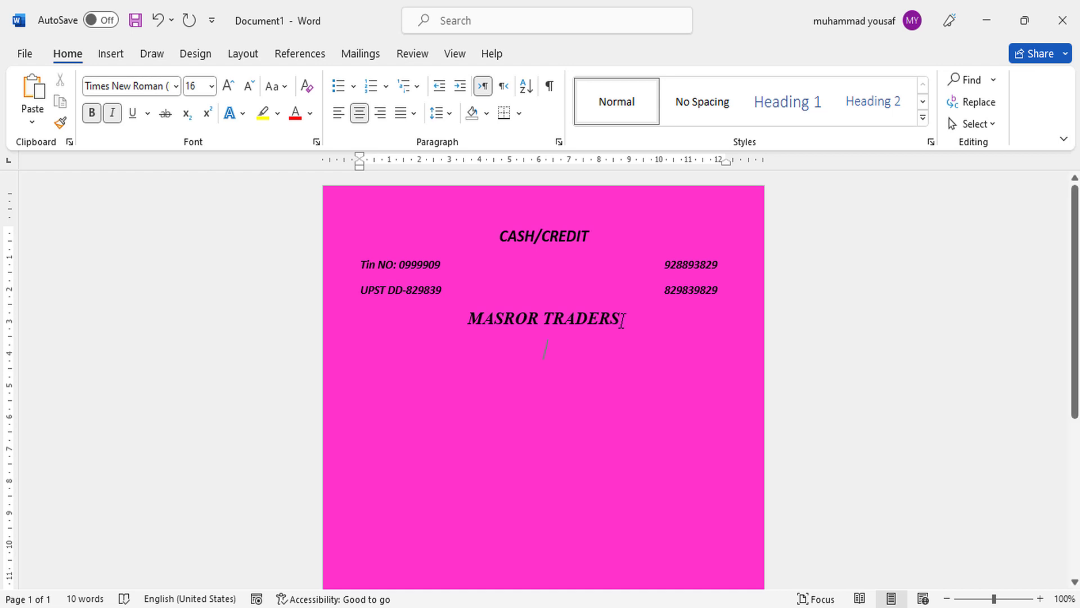
text(---)
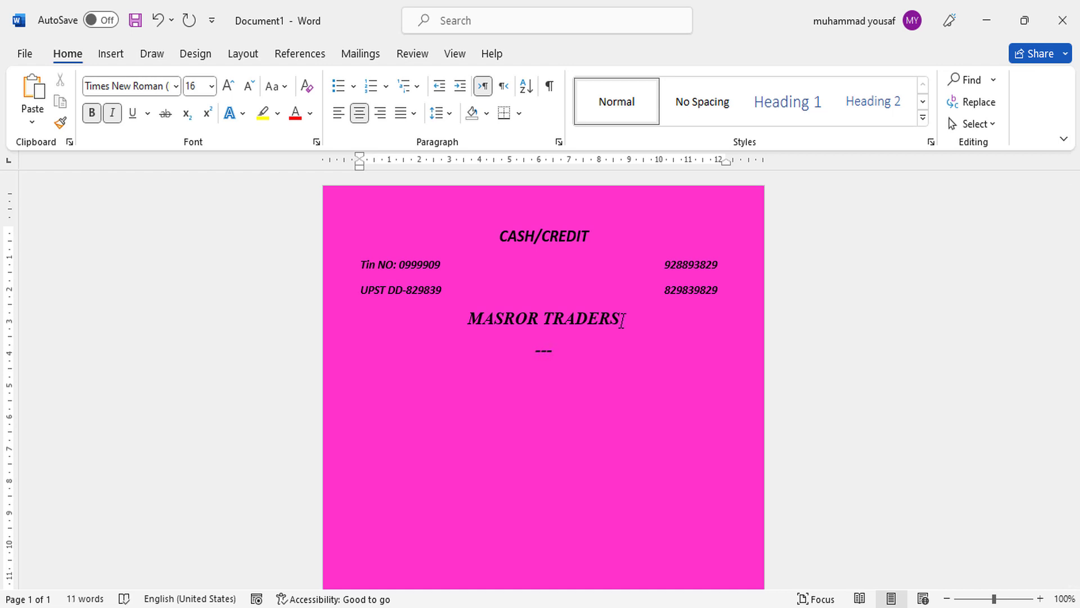
key(Return)
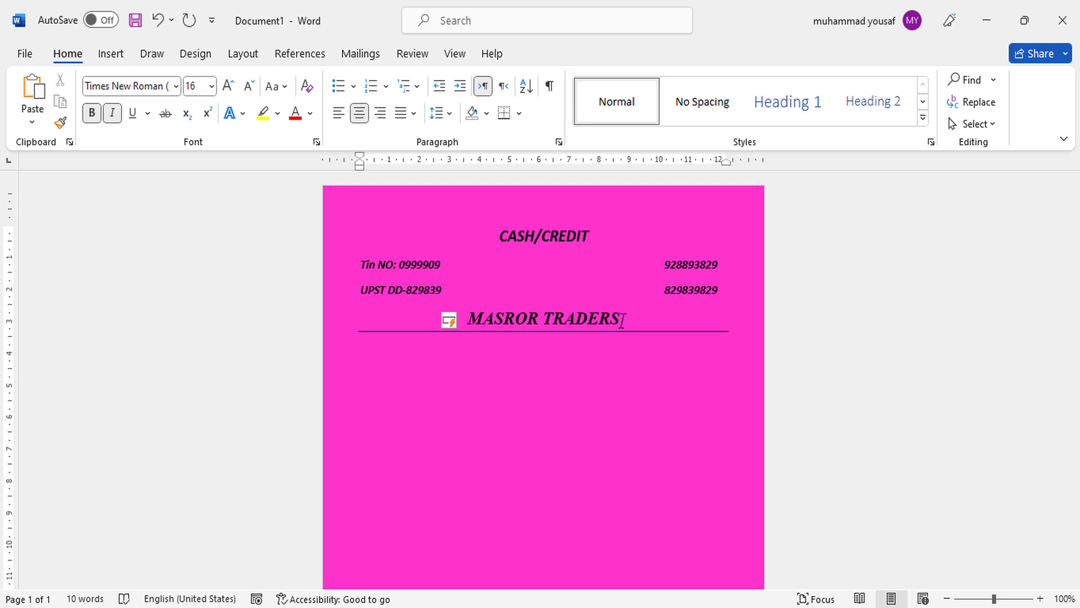
text(Ma)
text(in stree)
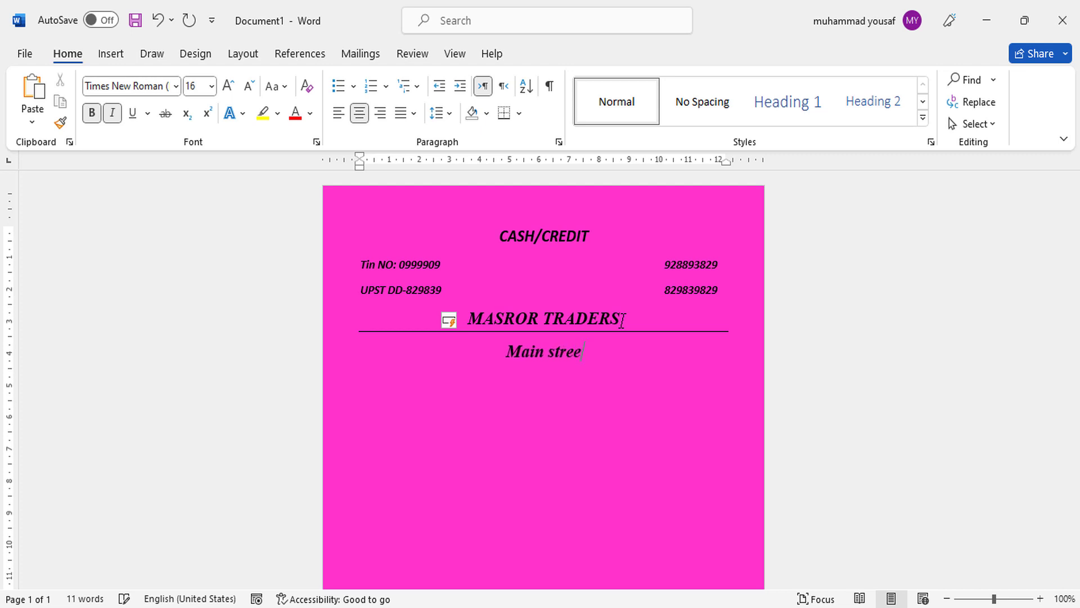
text(n, M)
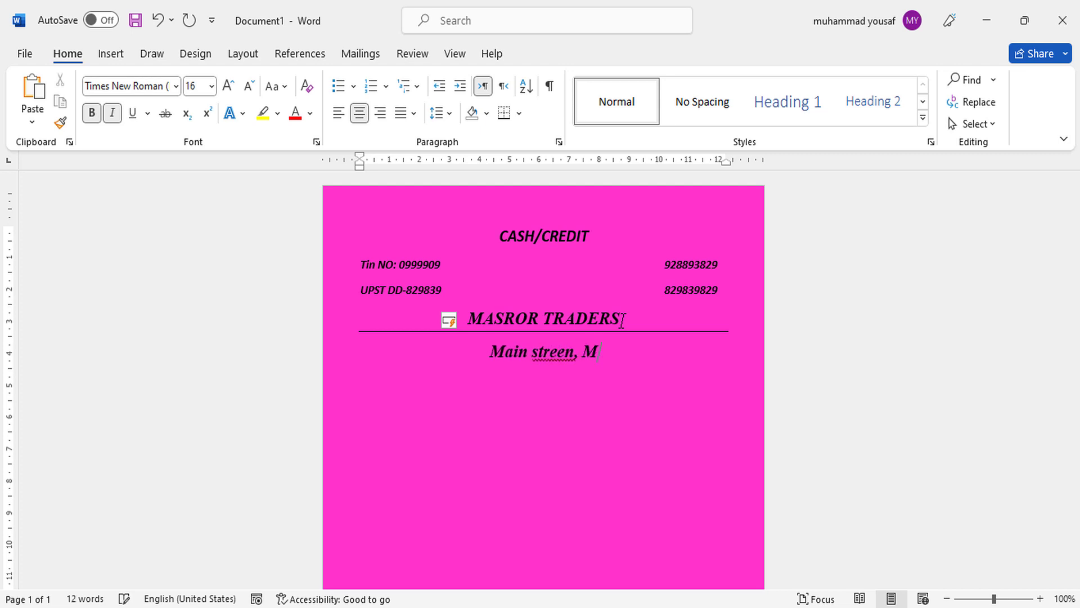
text(ain Rood)
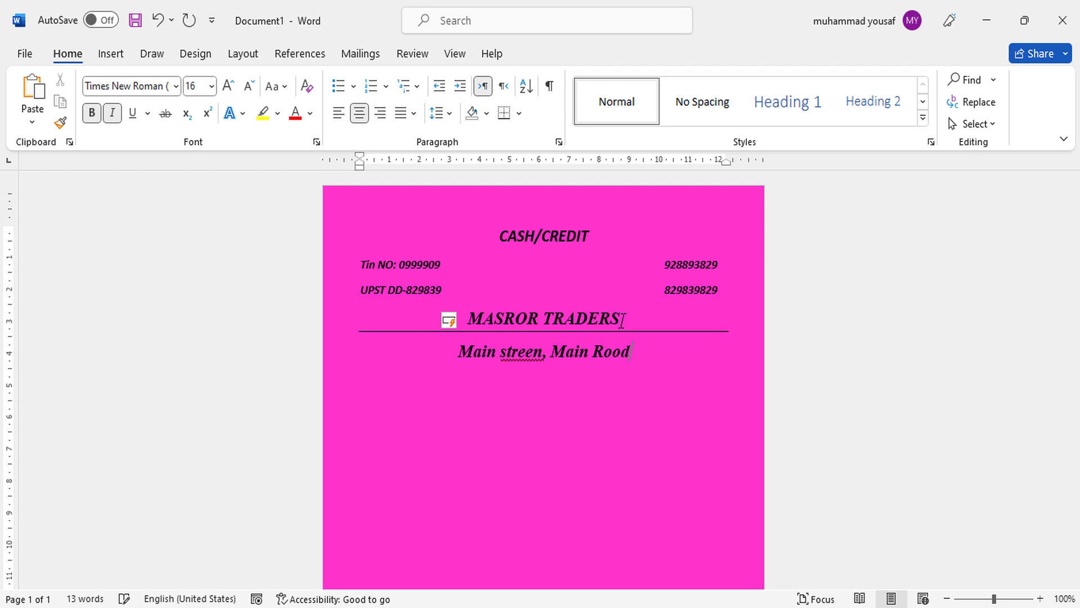
text(, Main M)
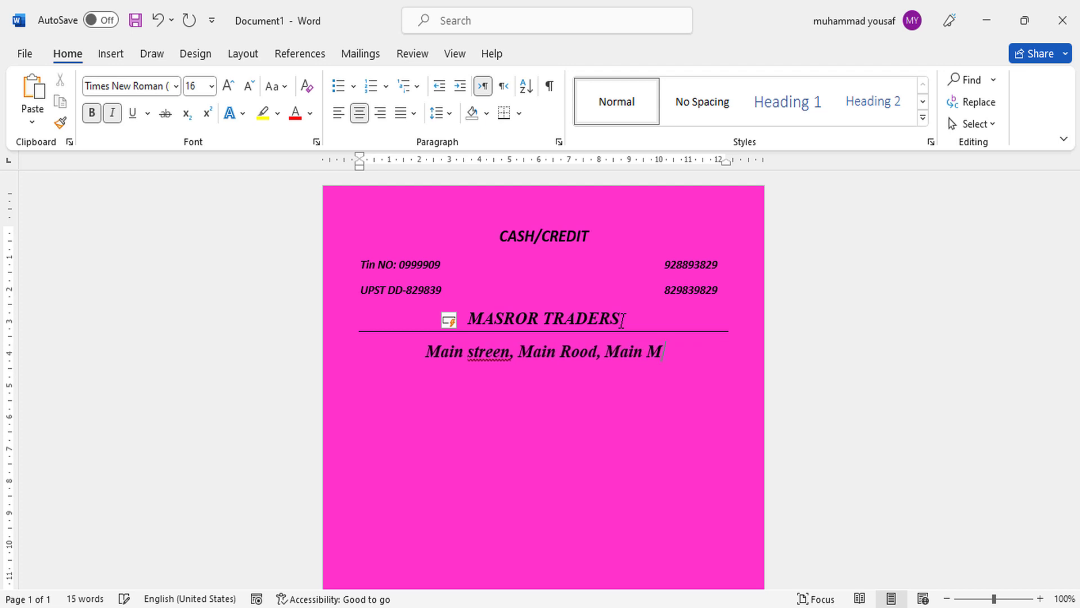
text(arket)
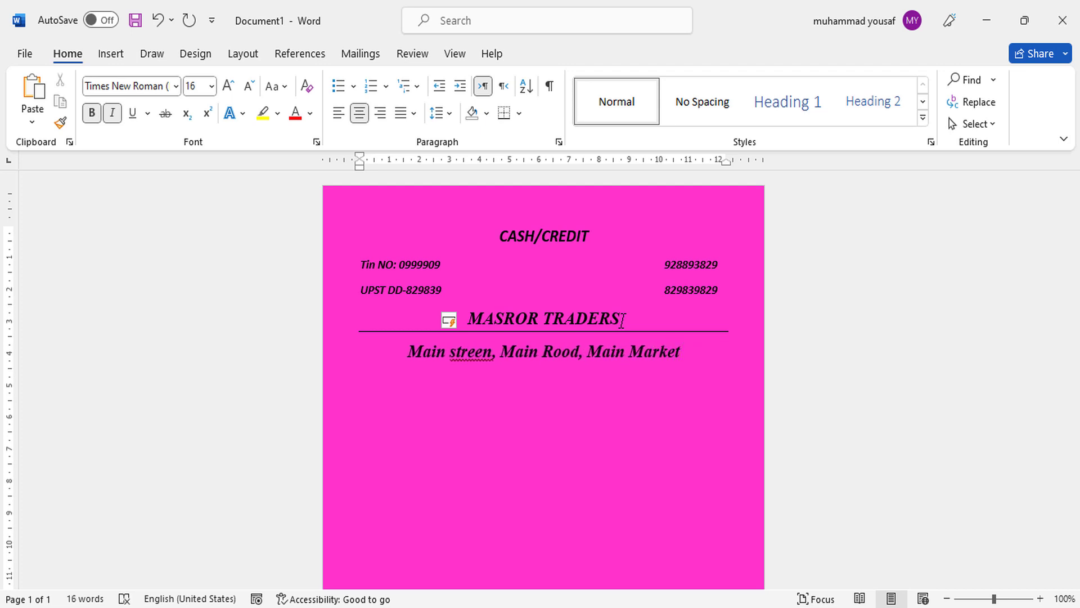
Make the address line non-bold 12 pt and add a horizontal rule beneath it
triple_click(675, 354)
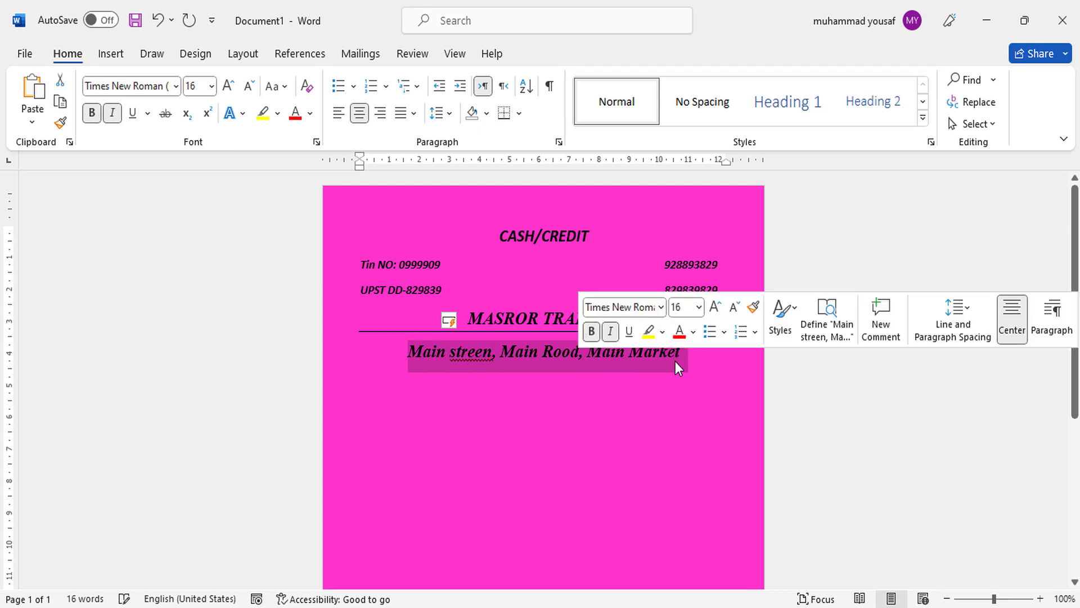
key(ctrl+bracketleft)
key(ctrl+bracketleft)
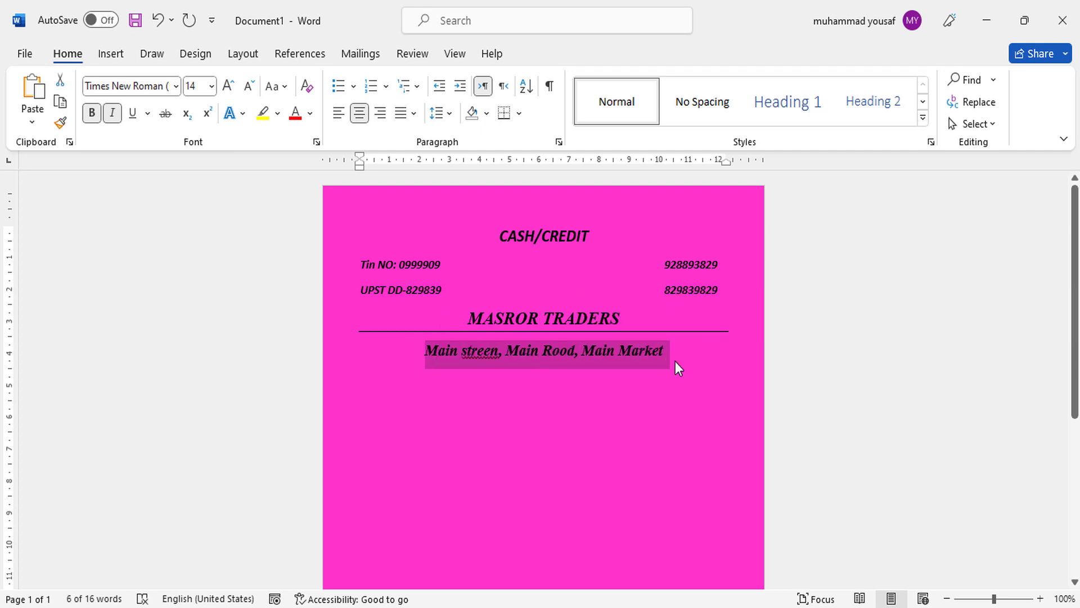
key(ctrl+bracketleft)
key(ctrl+bracketleft)
key(ctrl+bracketleft)
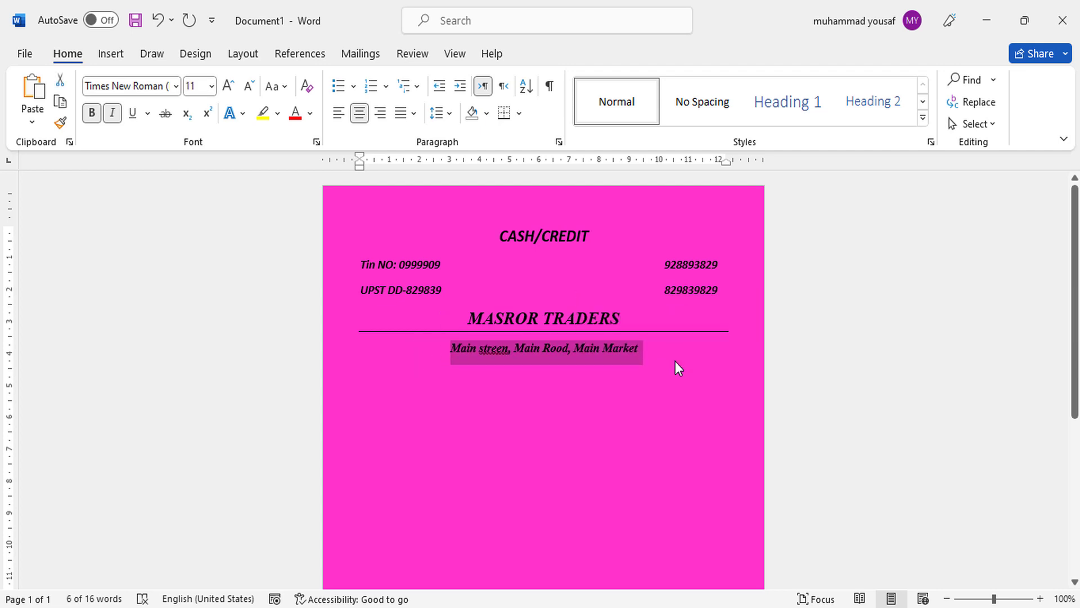
key(ctrl+b)
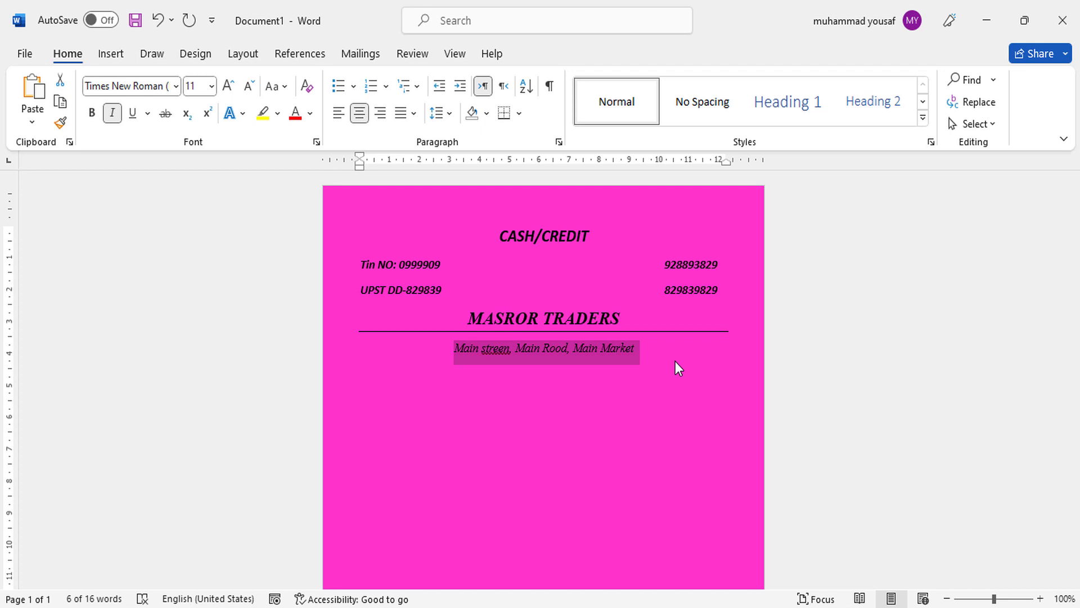
key(ctrl+bracketright)
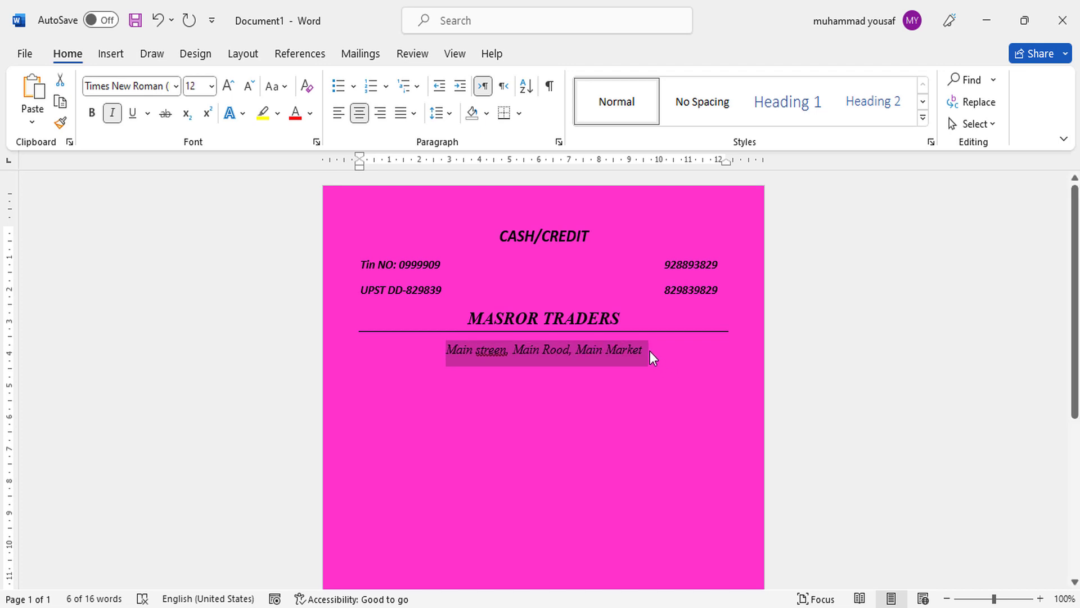
key(Down)
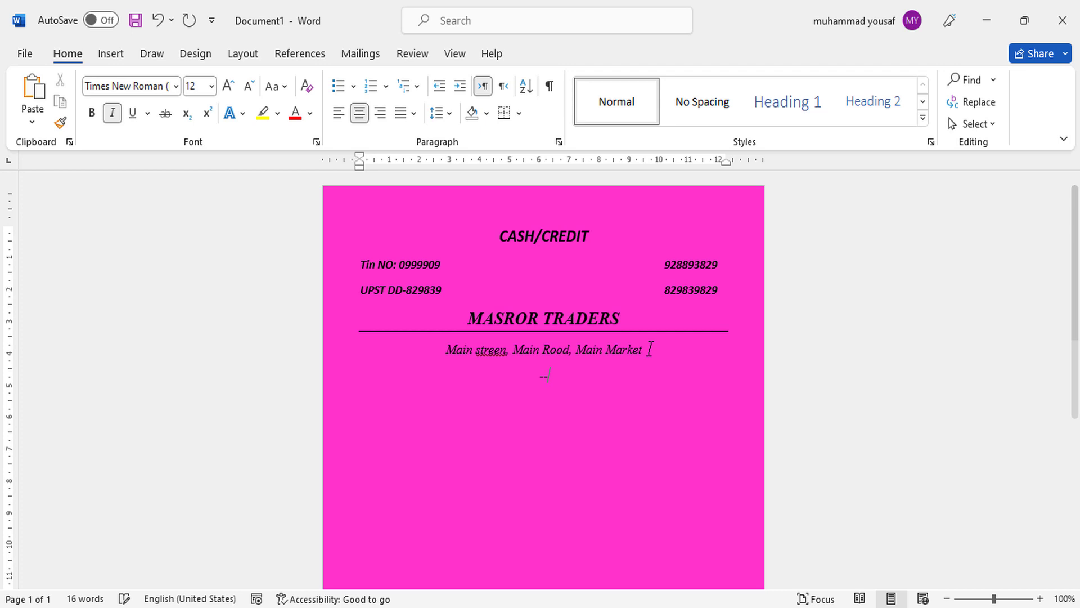
text(-)
key(Return)
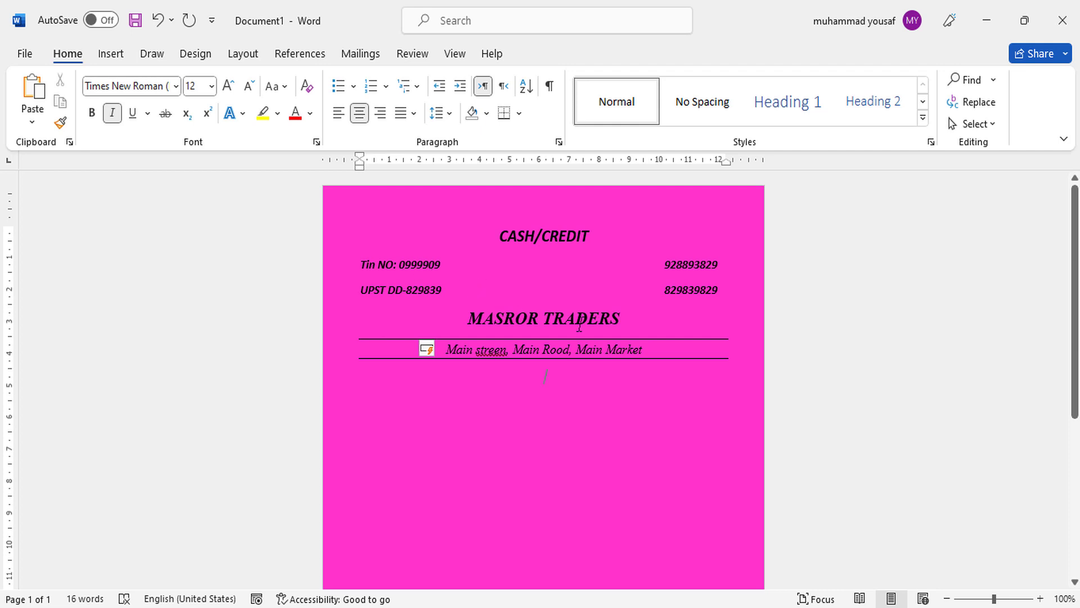
Set Spacing After to 0 pt for all the bill header lines
drag(649, 348, 557, 288)
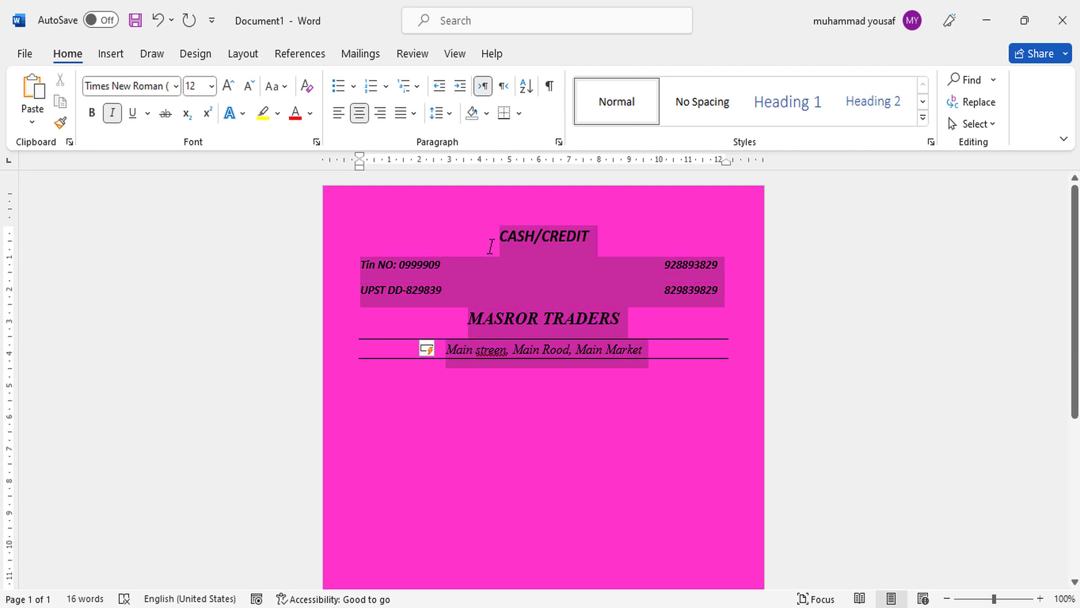
drag(490, 247, 477, 257)
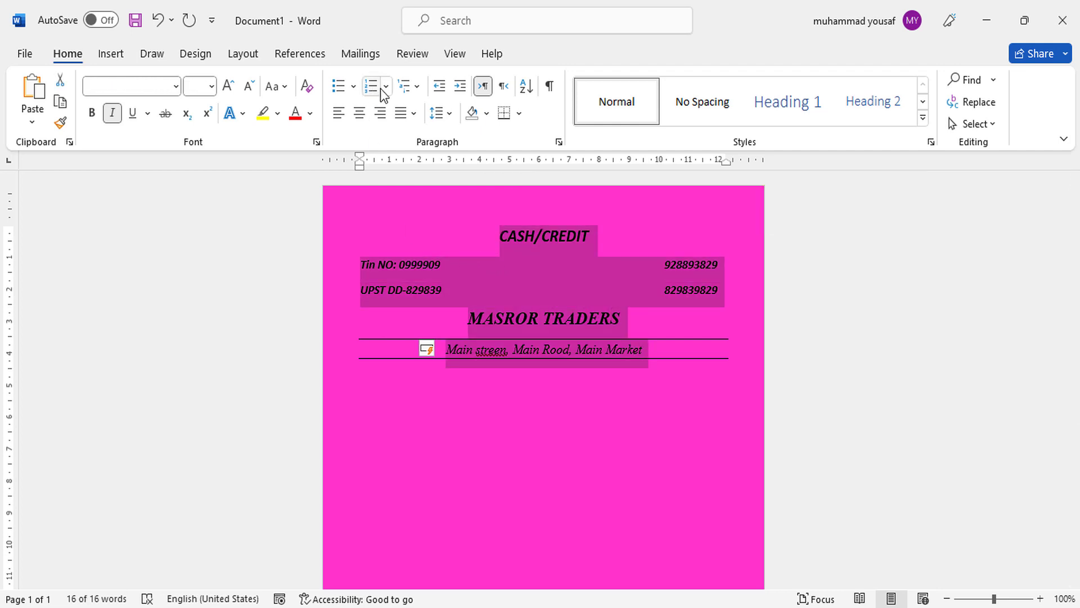
click(449, 116)
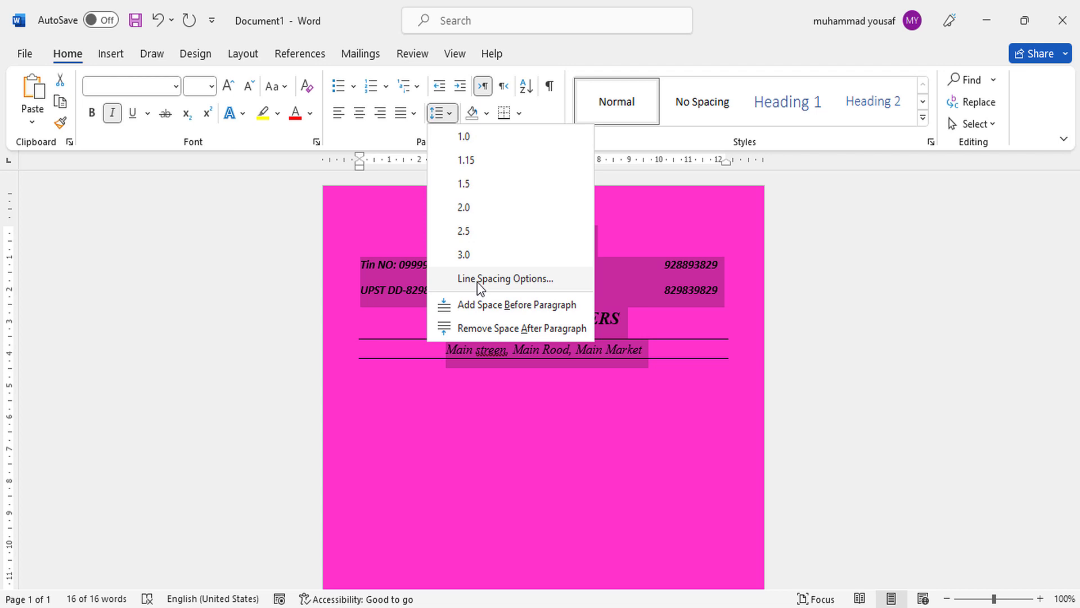
click(500, 280)
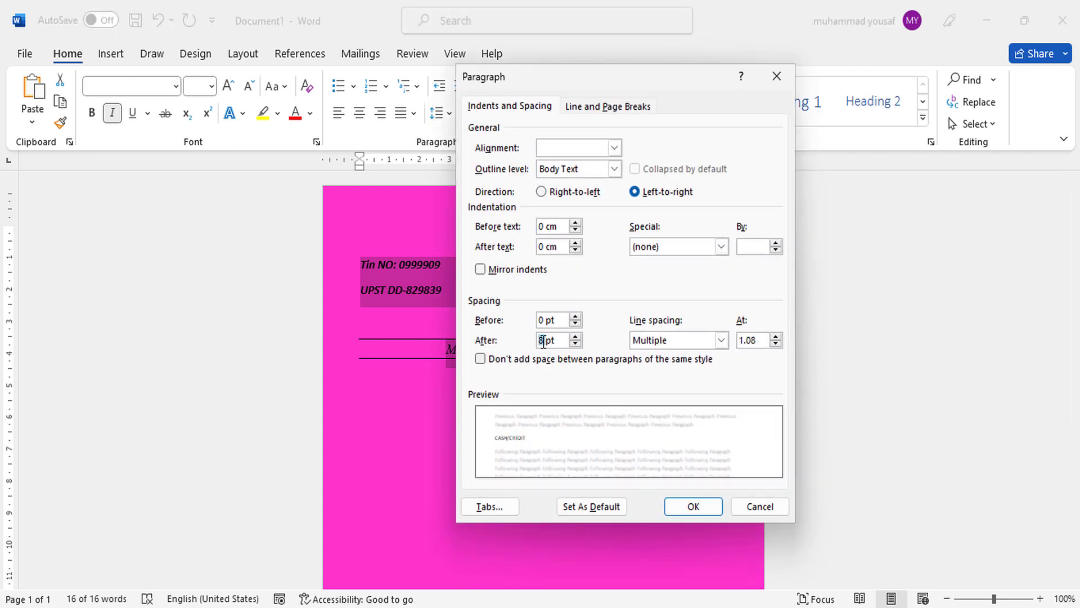
text(0)
click(693, 506)
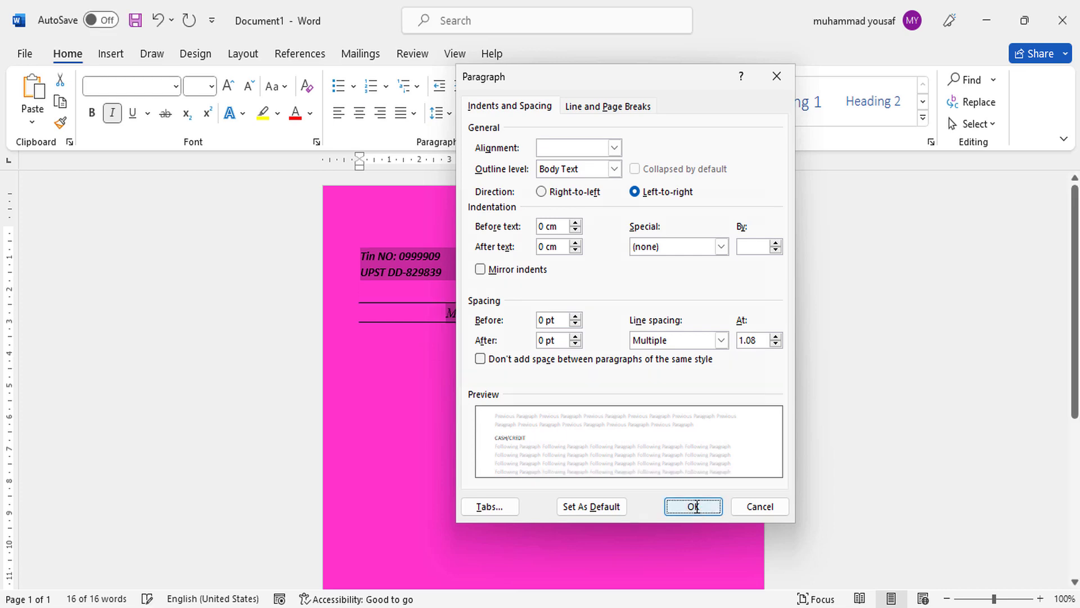
click(533, 298)
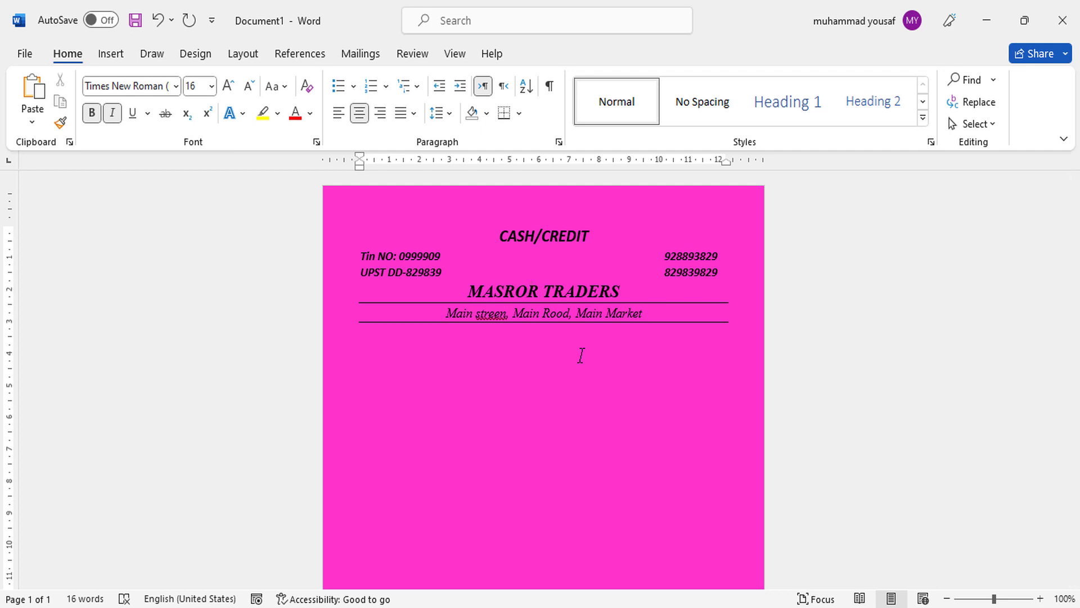
Add a left-aligned Sr. No 66 line below the address
click(648, 313)
key(Return)
key(BackSpace)
key(ctrl+l)
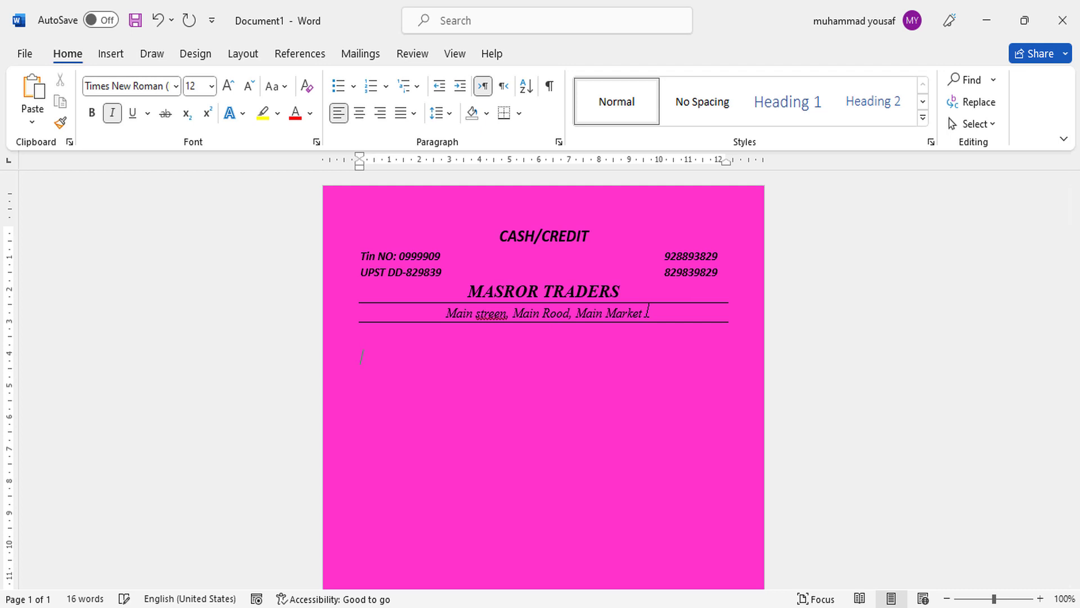
text(Sr)
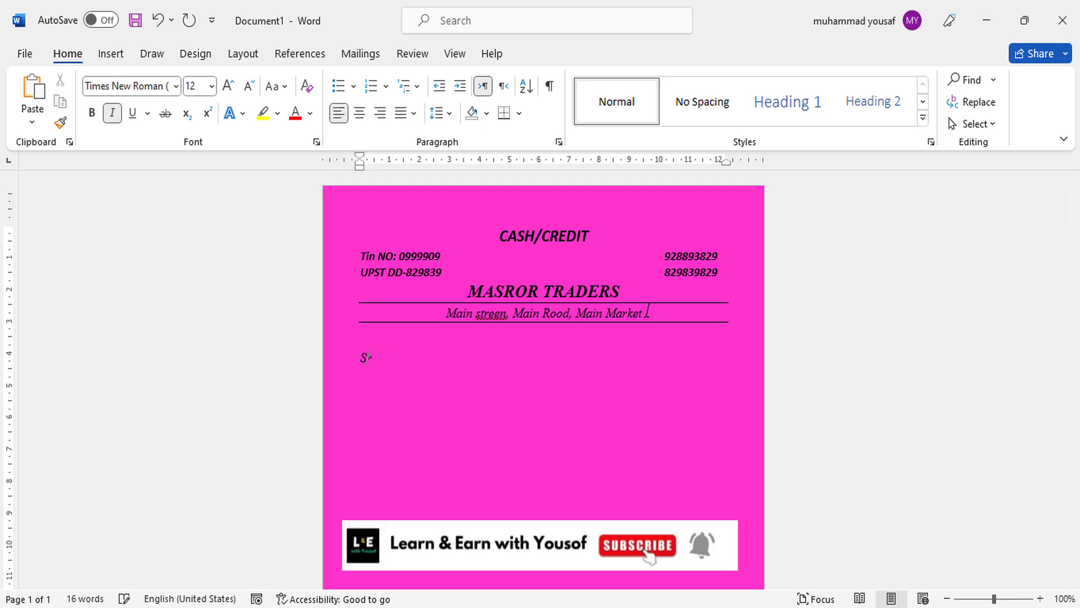
text(. No )
text(66)
key(Return)
text(Sold)
text( to:)
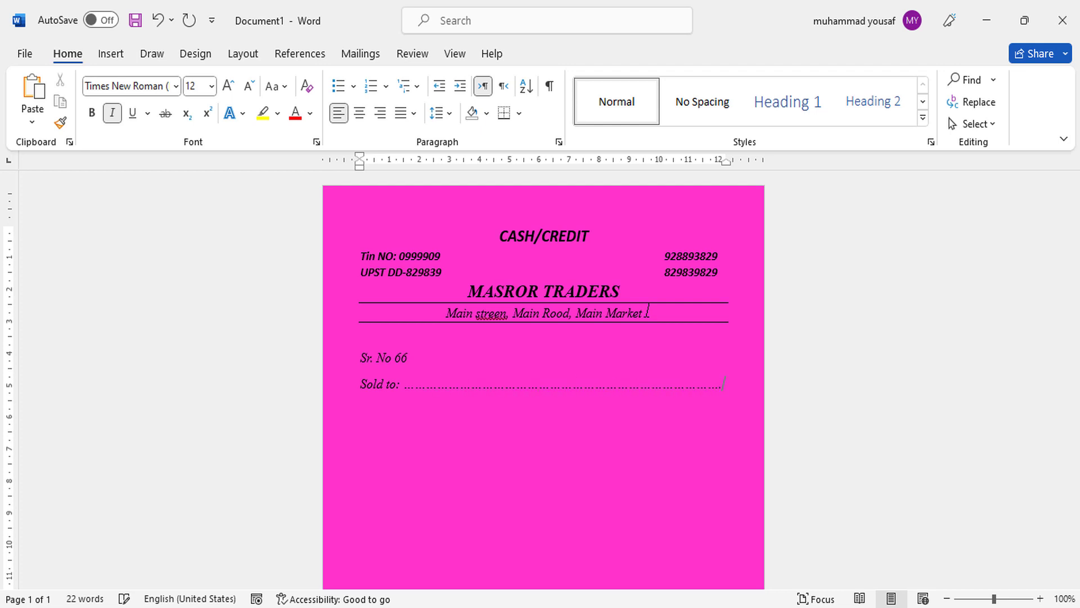
Add a dotted Date: field on the right and a dotted Sold to: line
click(582, 361)
key(Tab)
key(Tab)
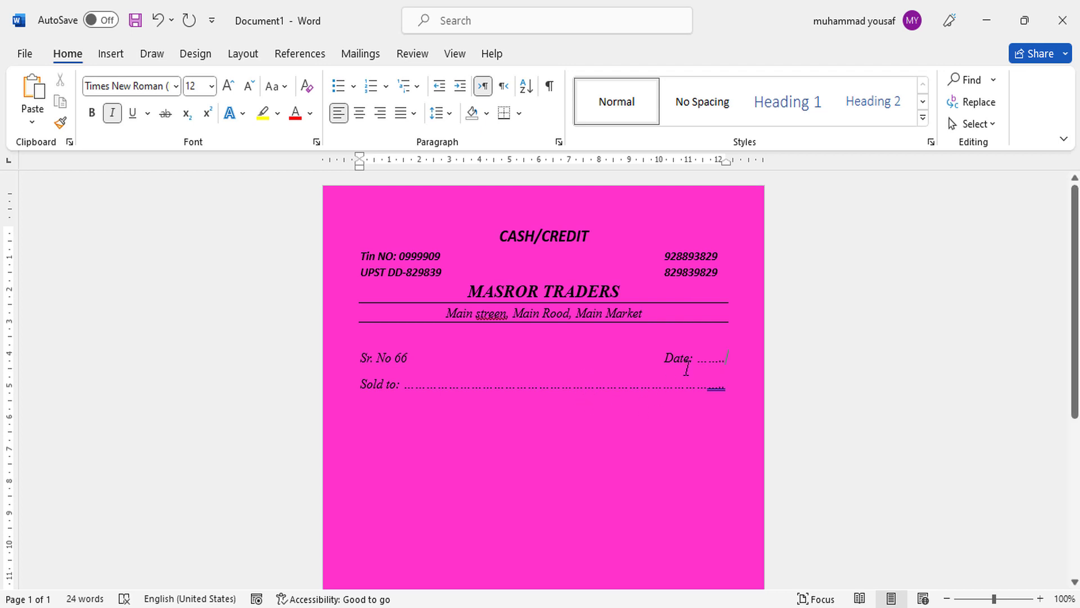
click(733, 384)
text(.)
key(ctrl+z)
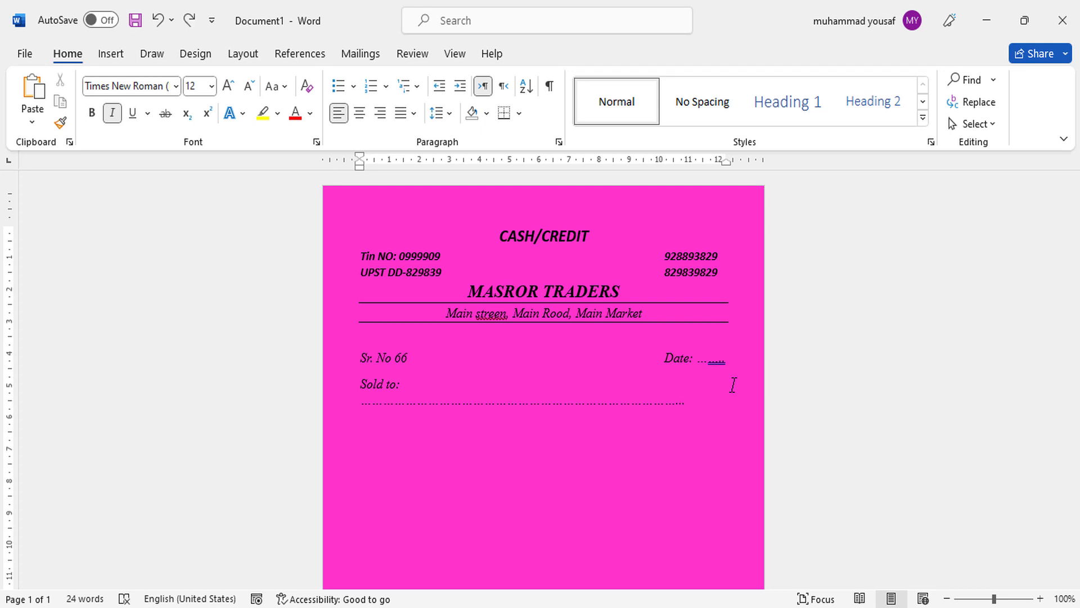
key(ctrl+y)
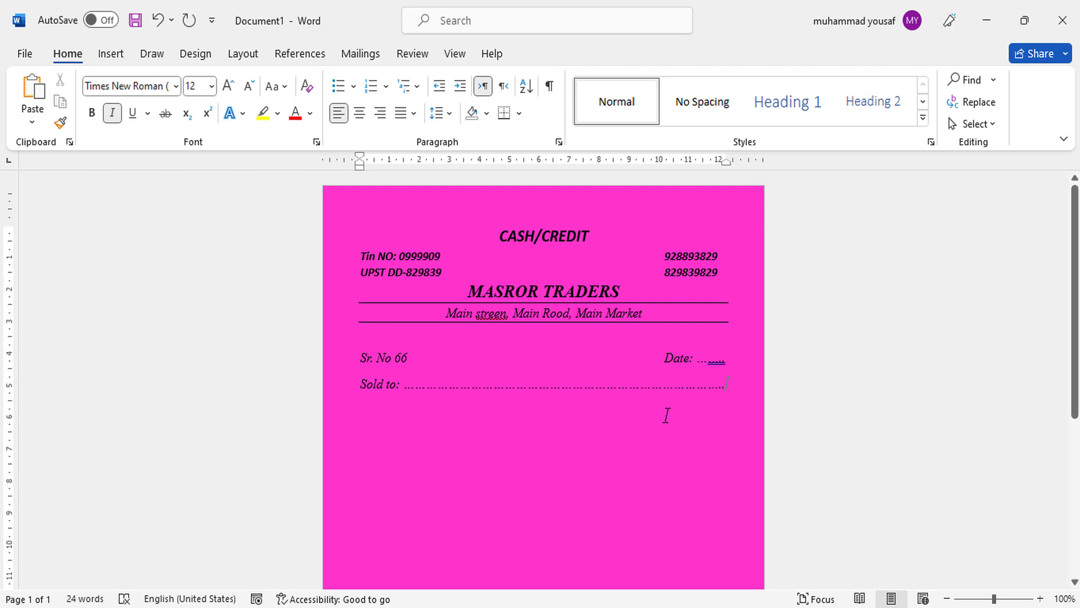
double_click(667, 415)
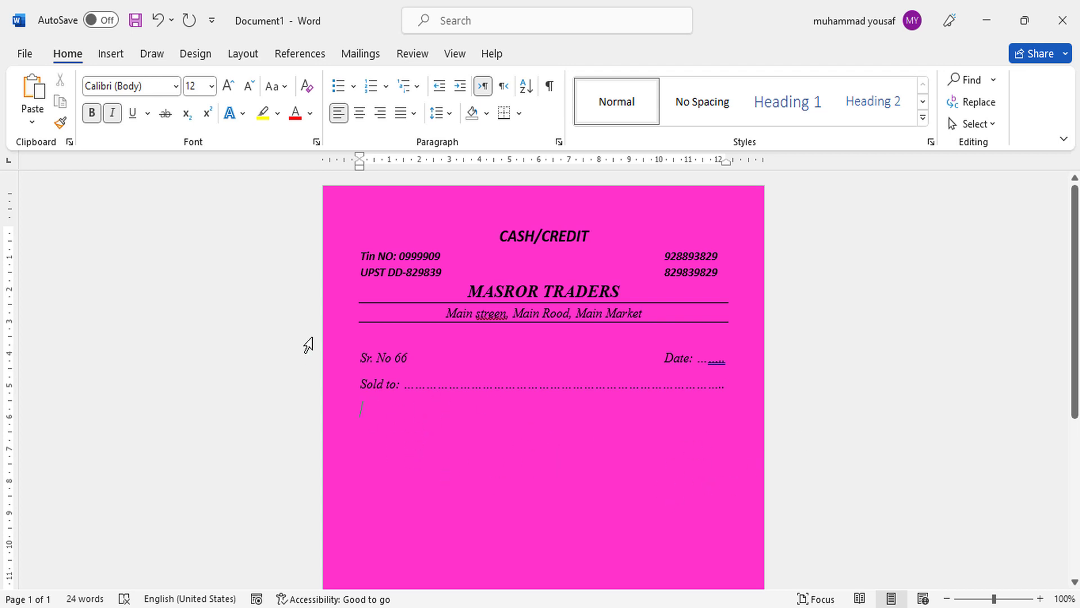
Insert a five-column, five-row table below Sold to, stretch its rows taller and slim the header row
key(BackSpace)
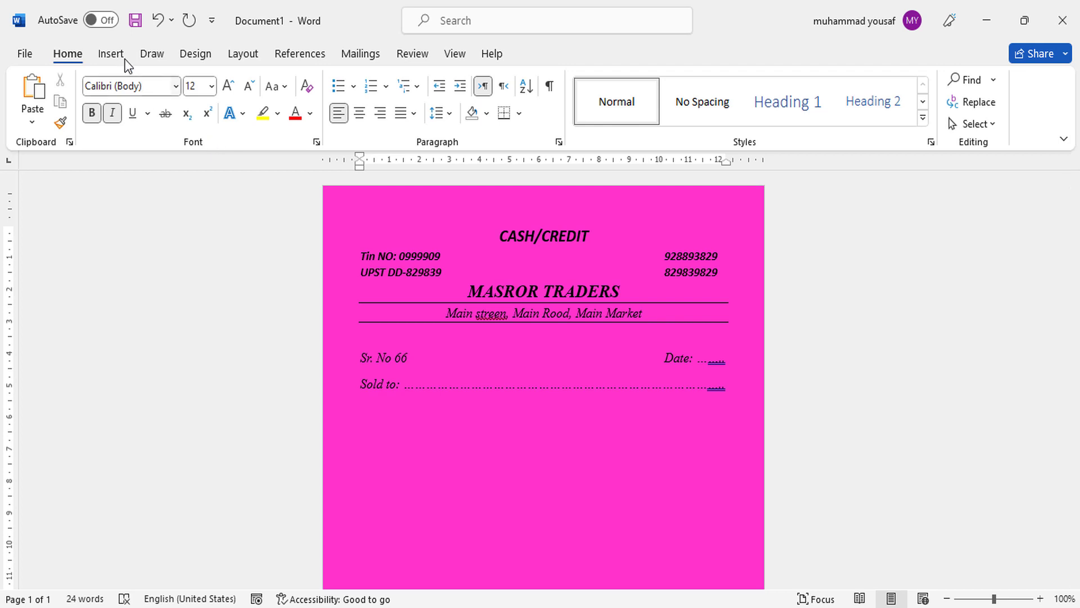
click(122, 57)
click(127, 101)
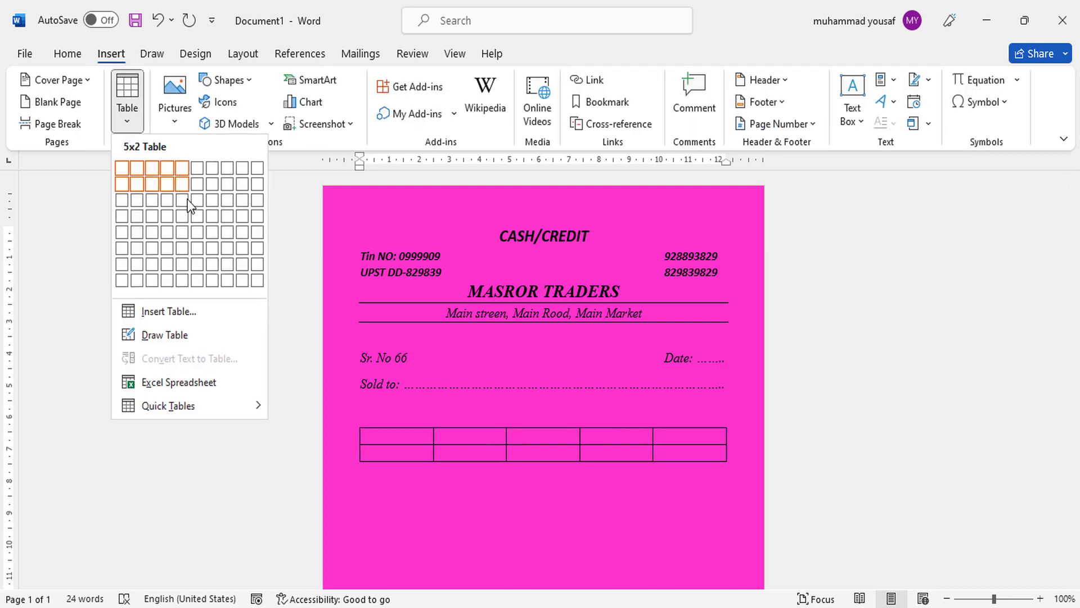
click(187, 233)
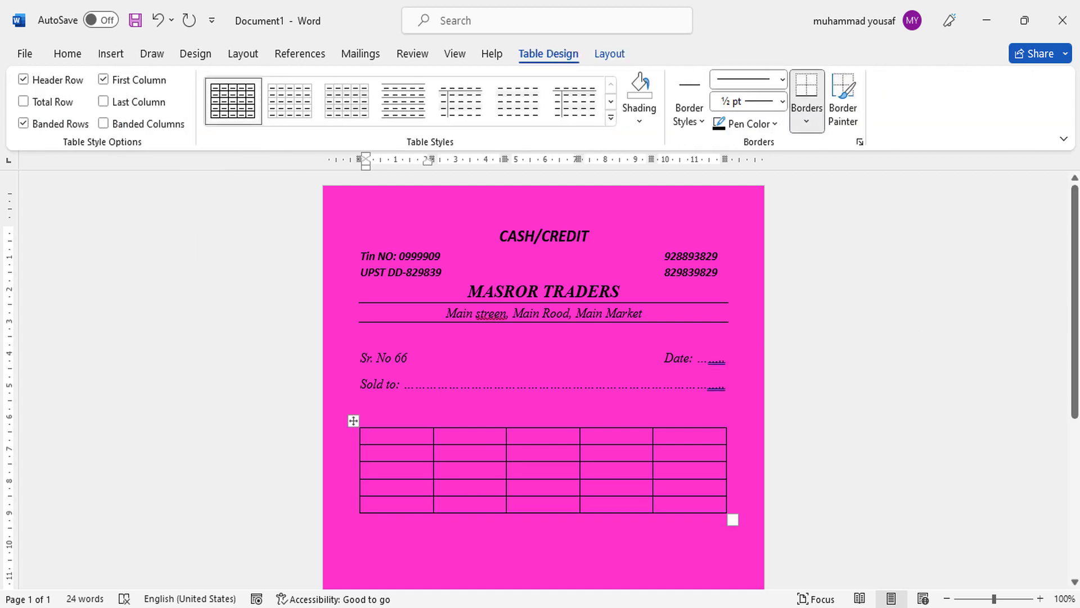
scroll(731, 362, down, 3)
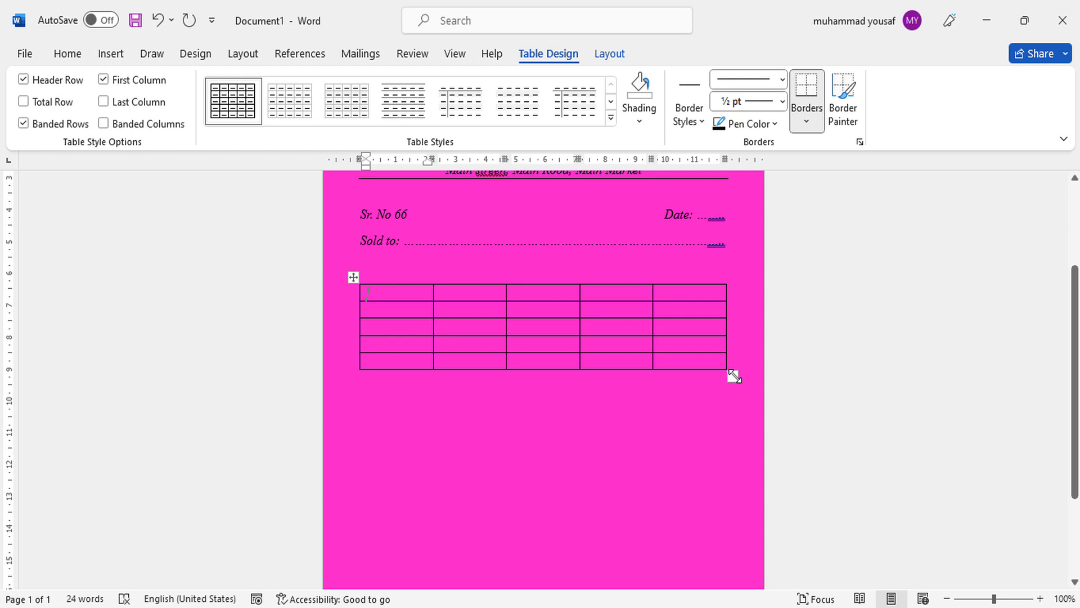
drag(733, 377, 732, 469)
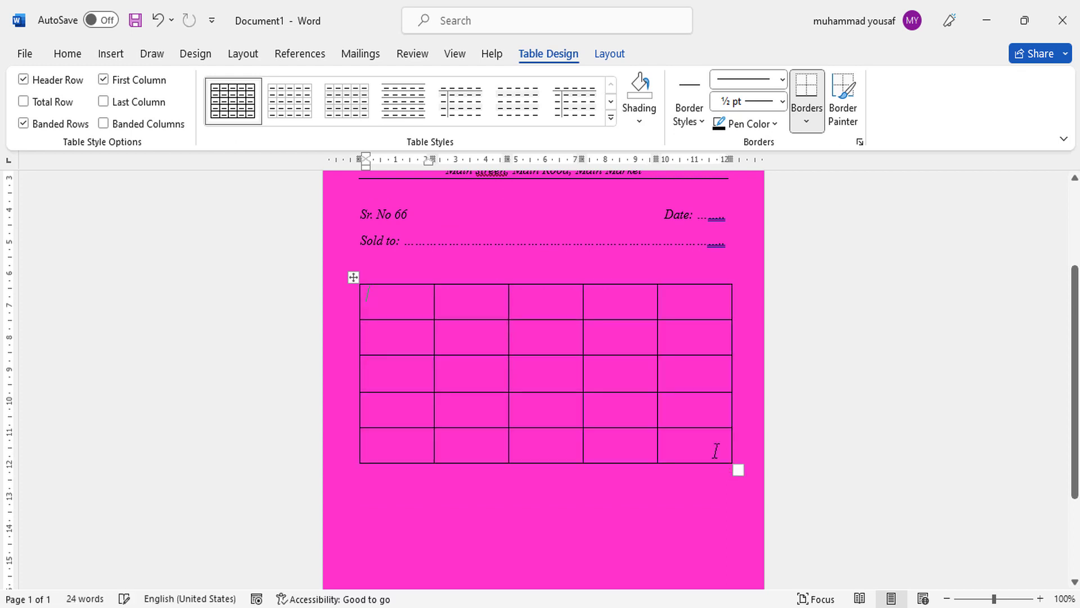
drag(504, 320, 501, 307)
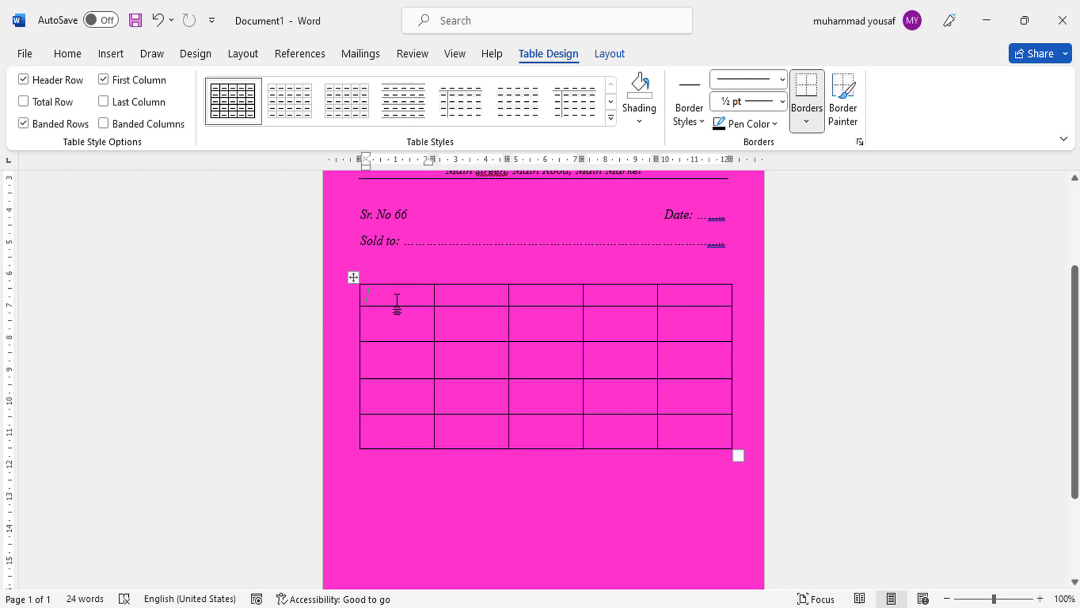
text(Sr. No)
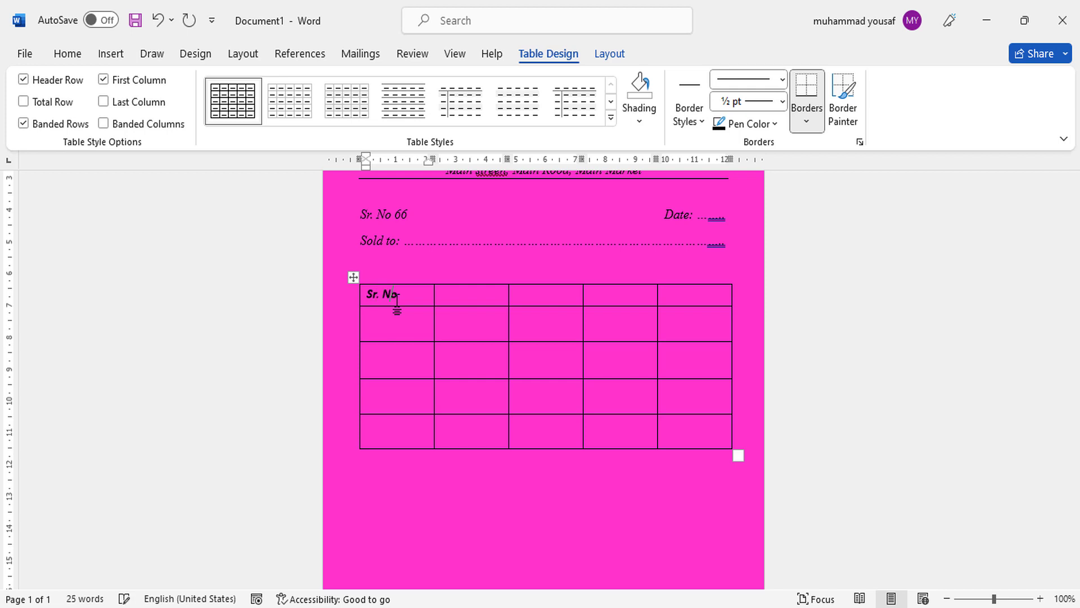
Label the header cells Sr. No, Description, Qty, Rate and Amount, and stretch the first item row tall
click(460, 294)
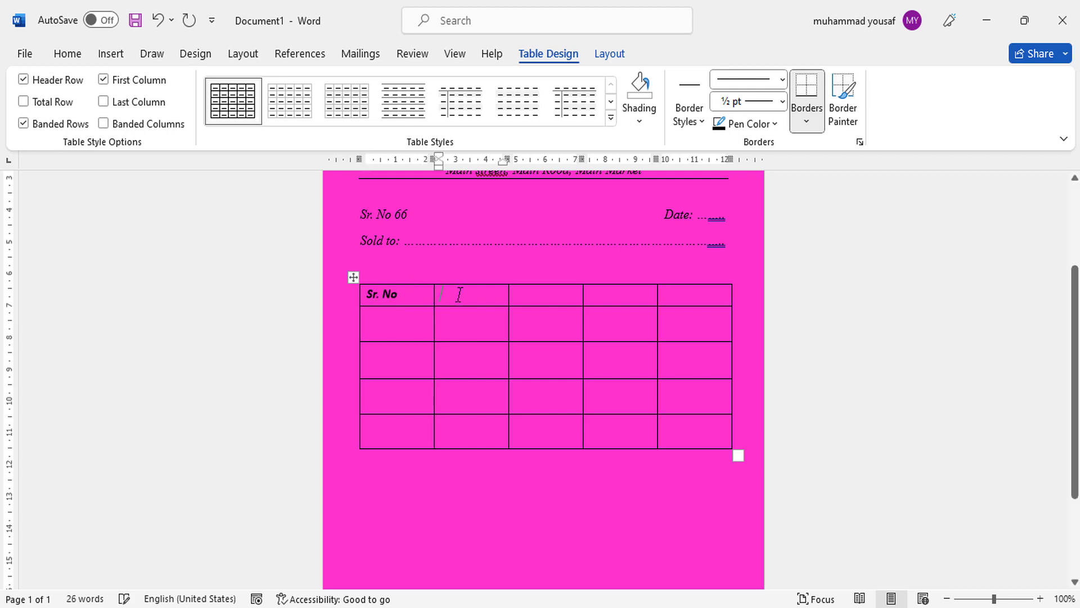
text(Descri)
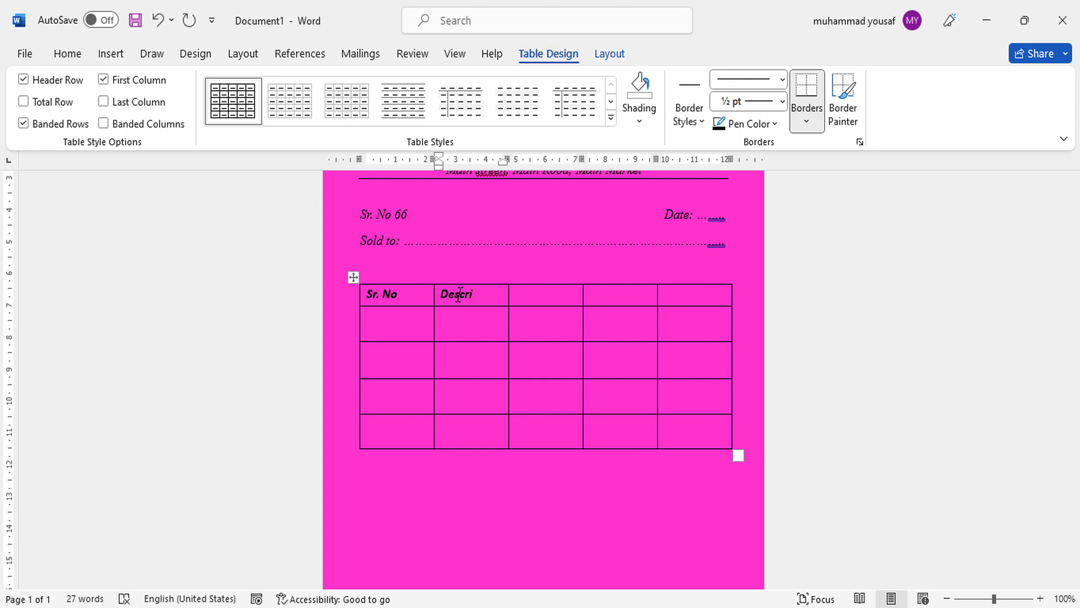
text(ption)
key(Tab)
text(ty)
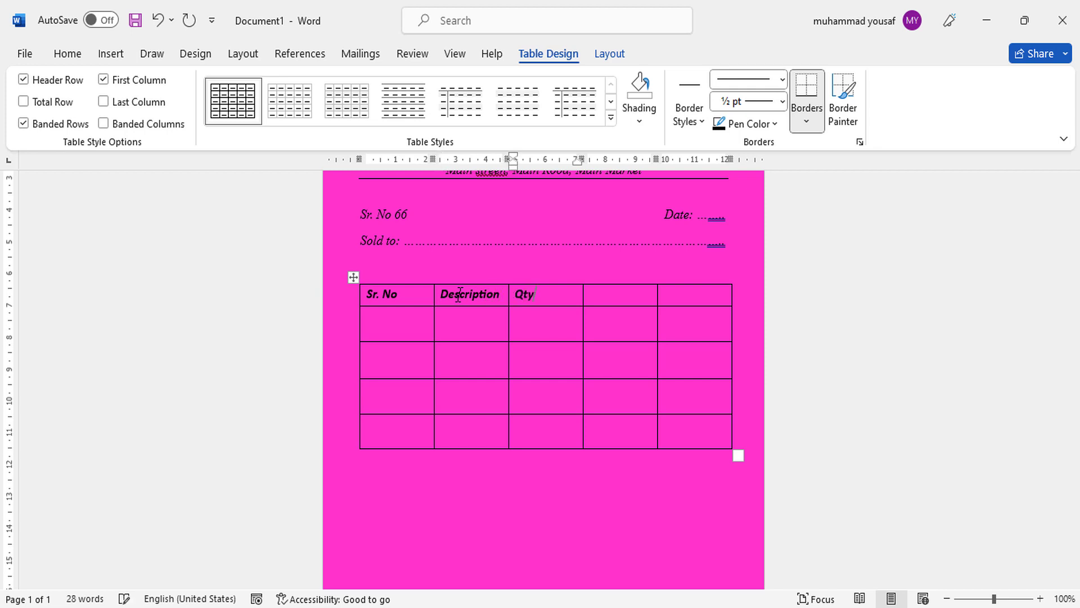
key(Tab)
text(ate)
key(Tab)
text(mo)
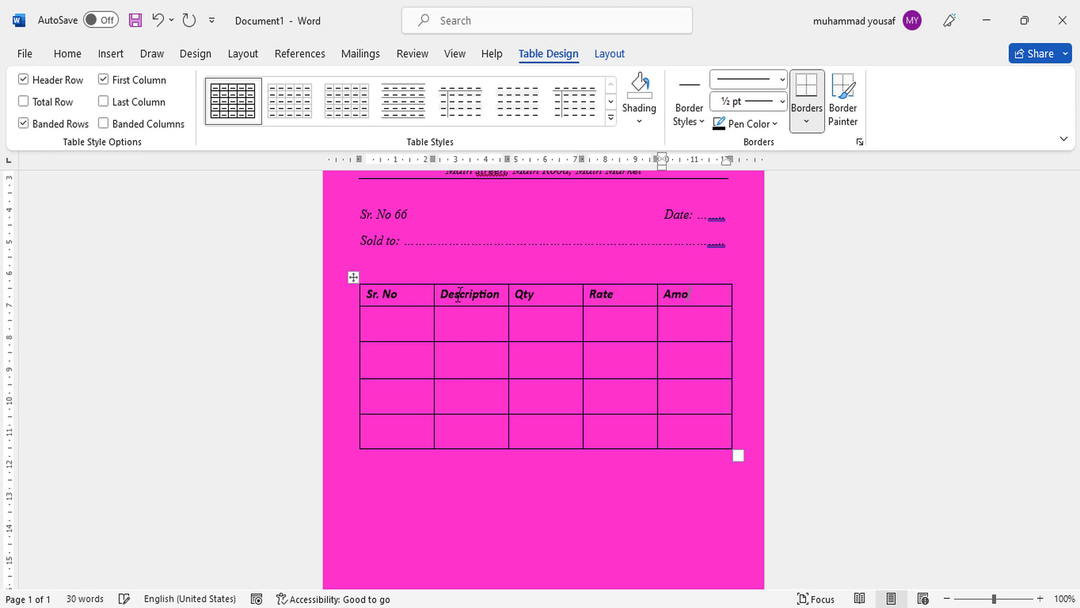
click(414, 321)
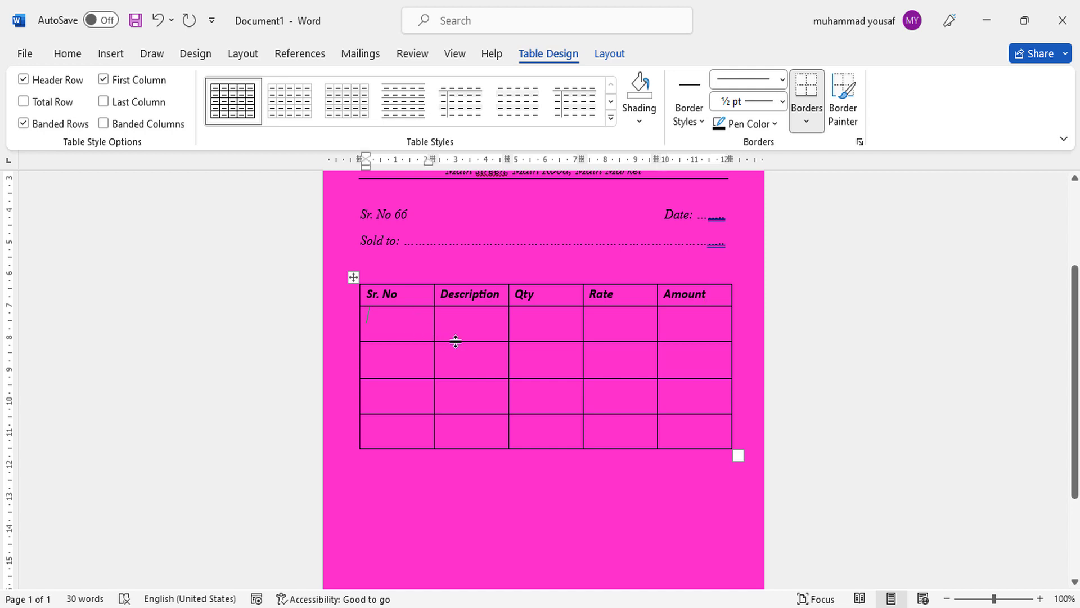
drag(456, 341, 471, 528)
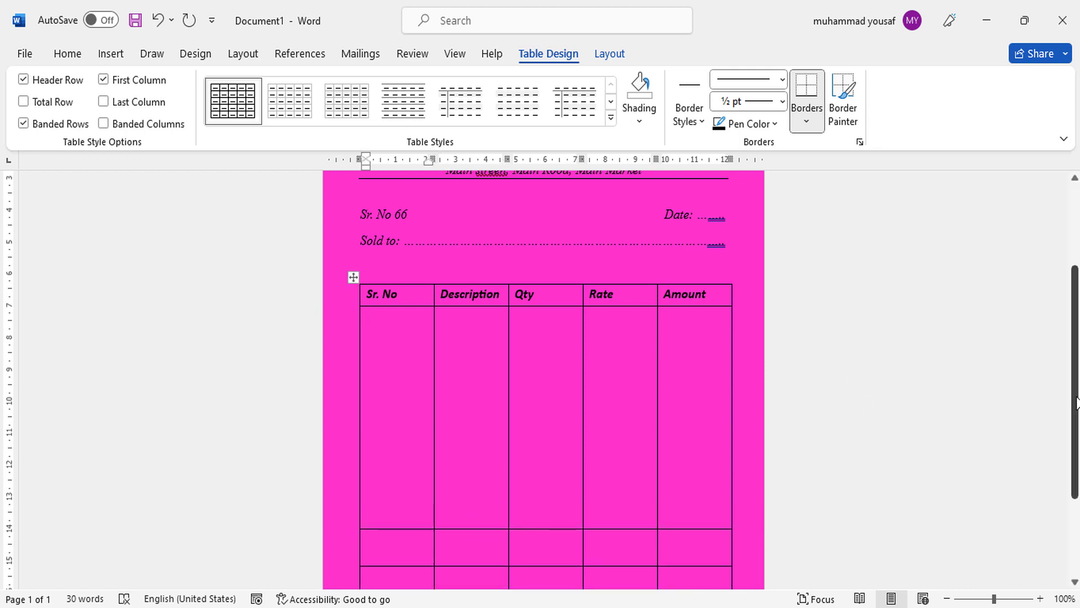
drag(1077, 402, 1077, 424)
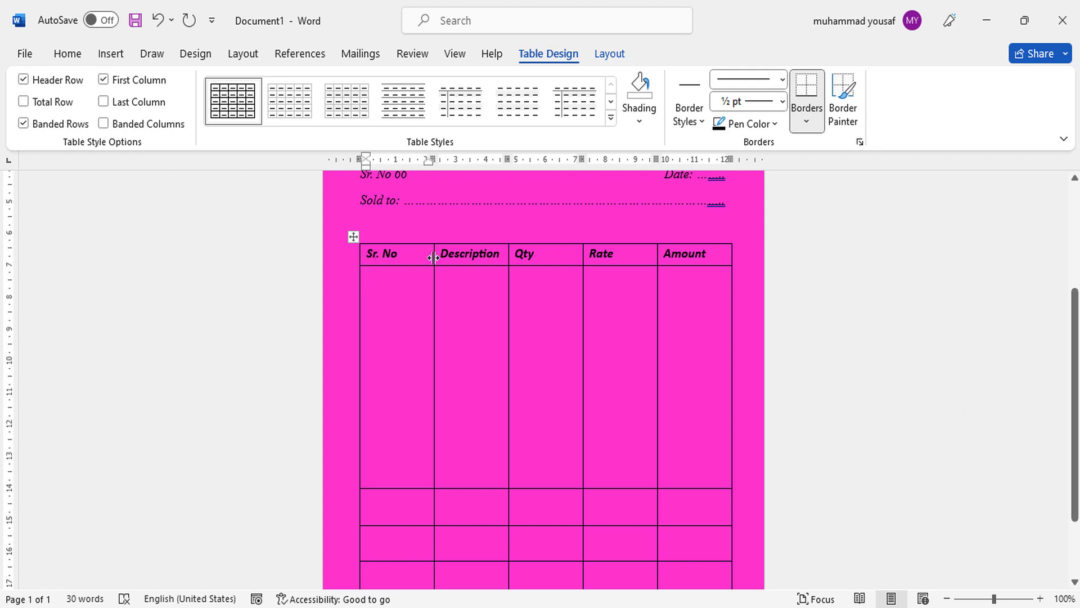
Narrow the Sr. No column so its header fits one line, and widen Description
drag(436, 265, 401, 259)
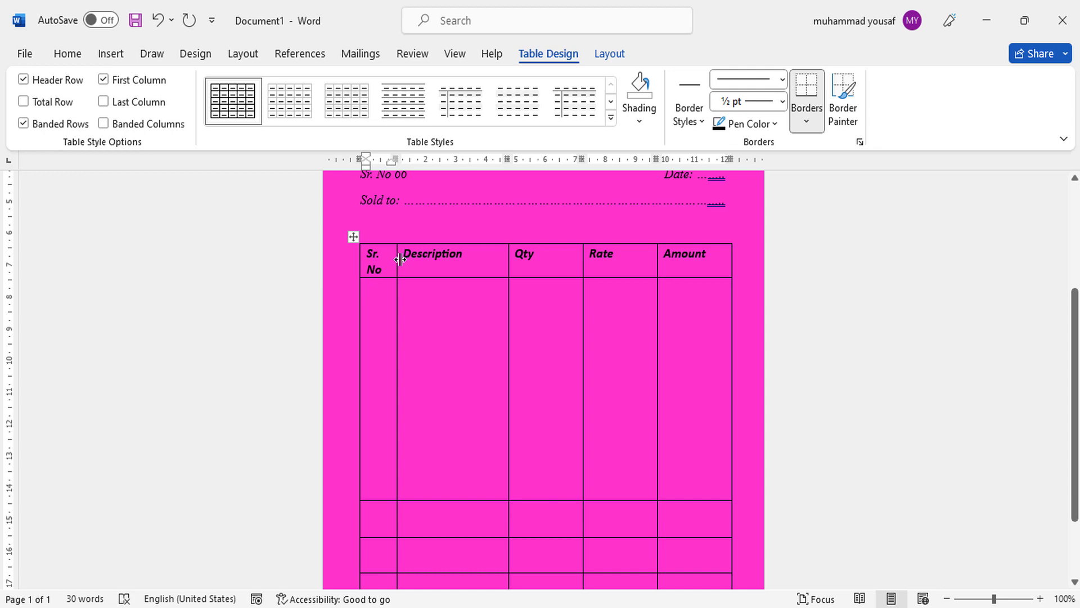
drag(398, 261, 405, 260)
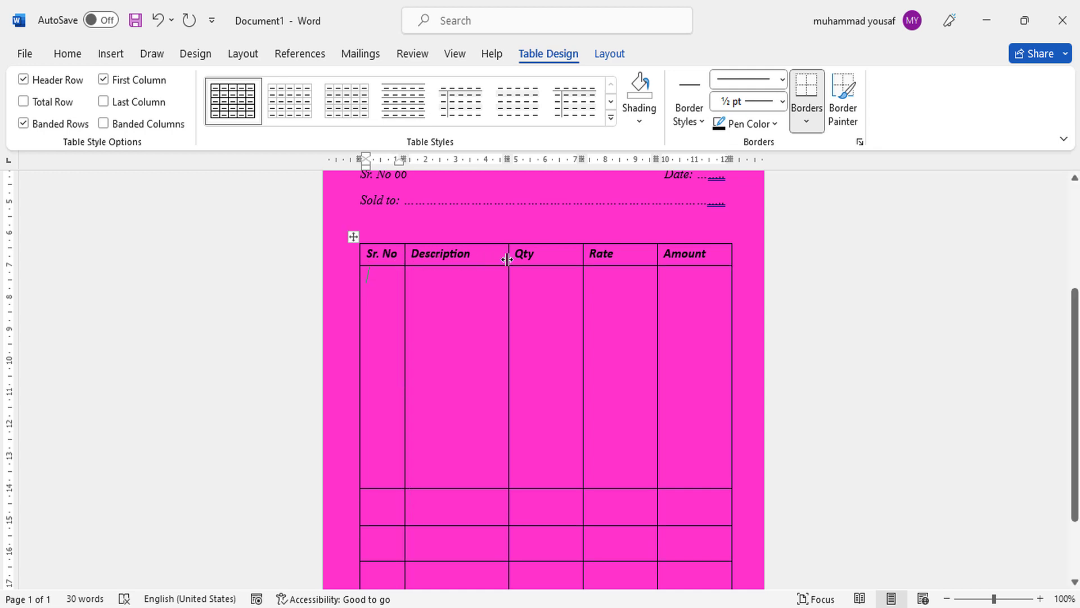
drag(508, 258, 540, 258)
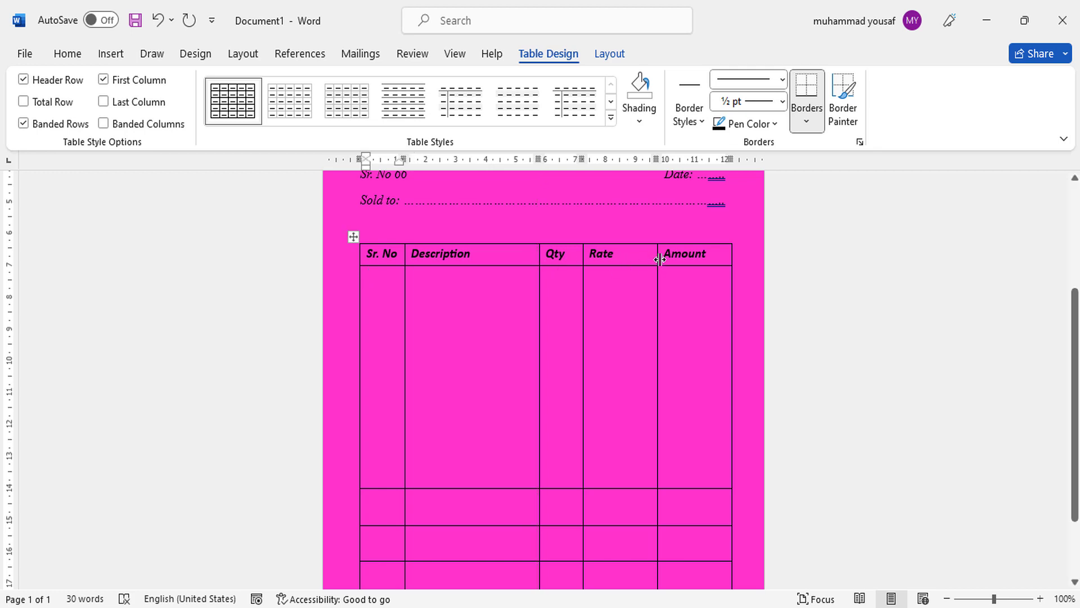
drag(657, 261, 666, 261)
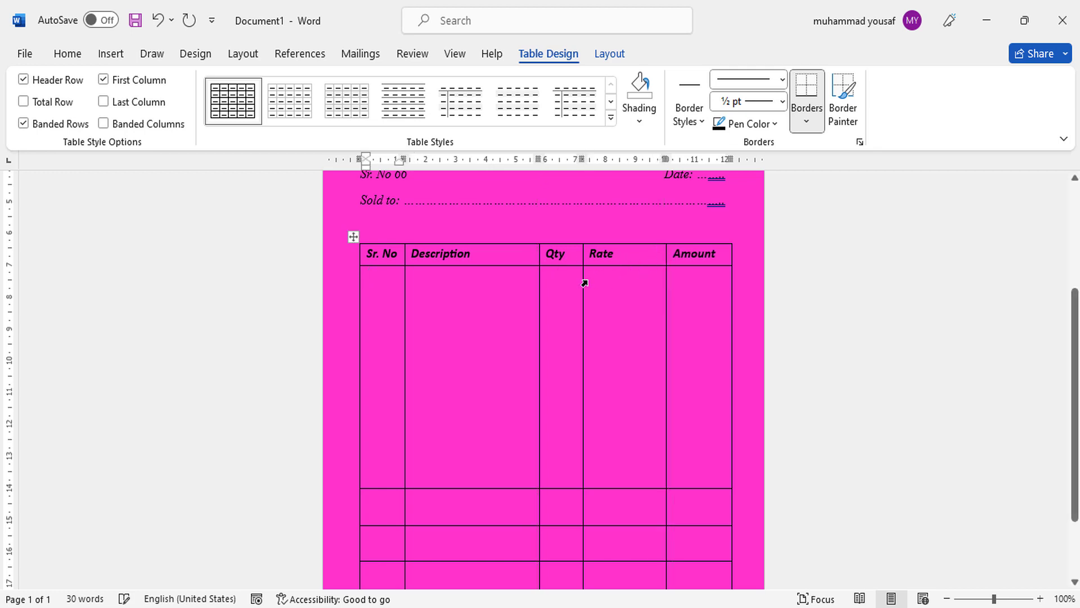
drag(583, 281, 615, 282)
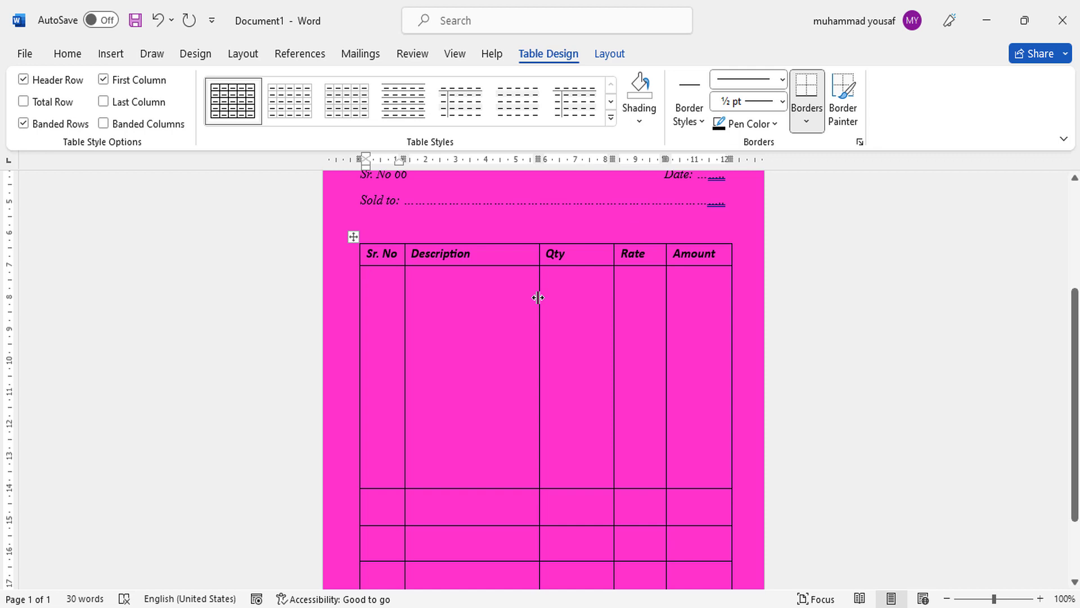
drag(541, 299, 584, 298)
Centre the Description, Rate and Amount headers with Ctrl+E
click(546, 256)
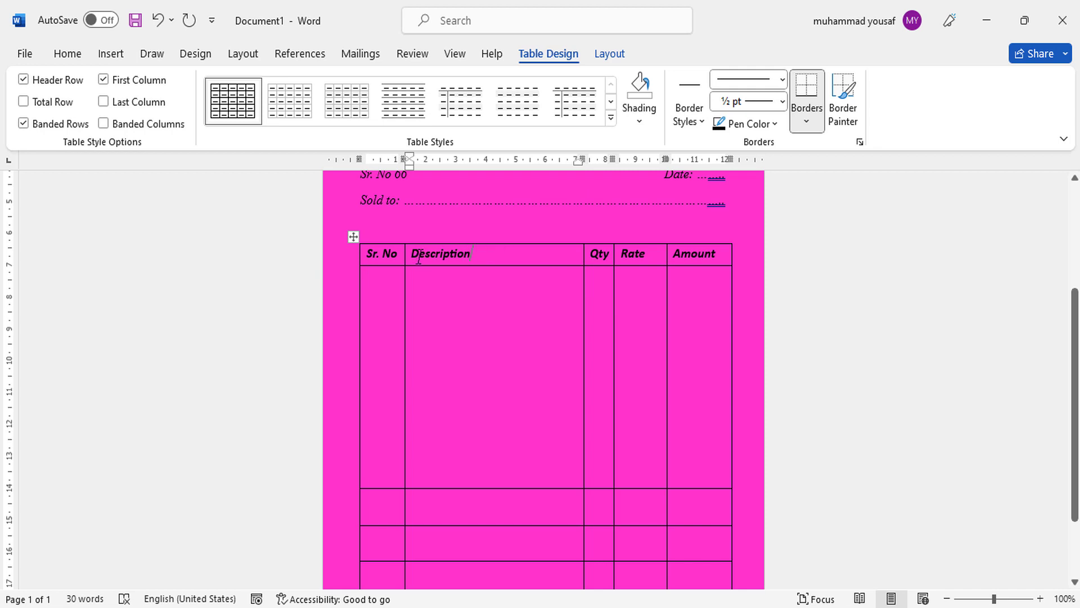
key(ctrl+e)
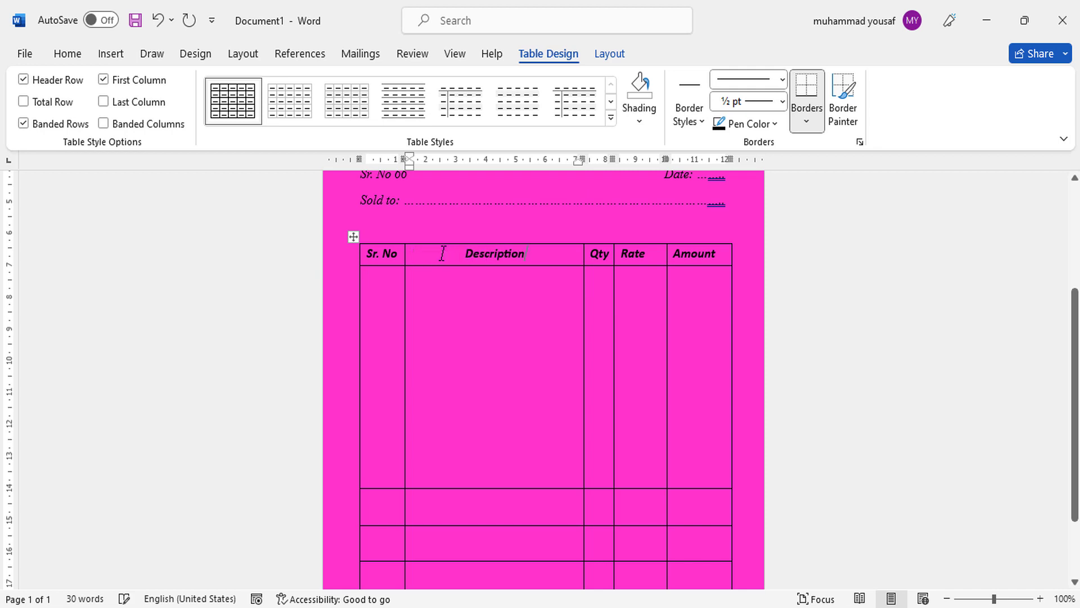
click(635, 254)
key(ctrl+e)
click(706, 258)
key(ctrl+e)
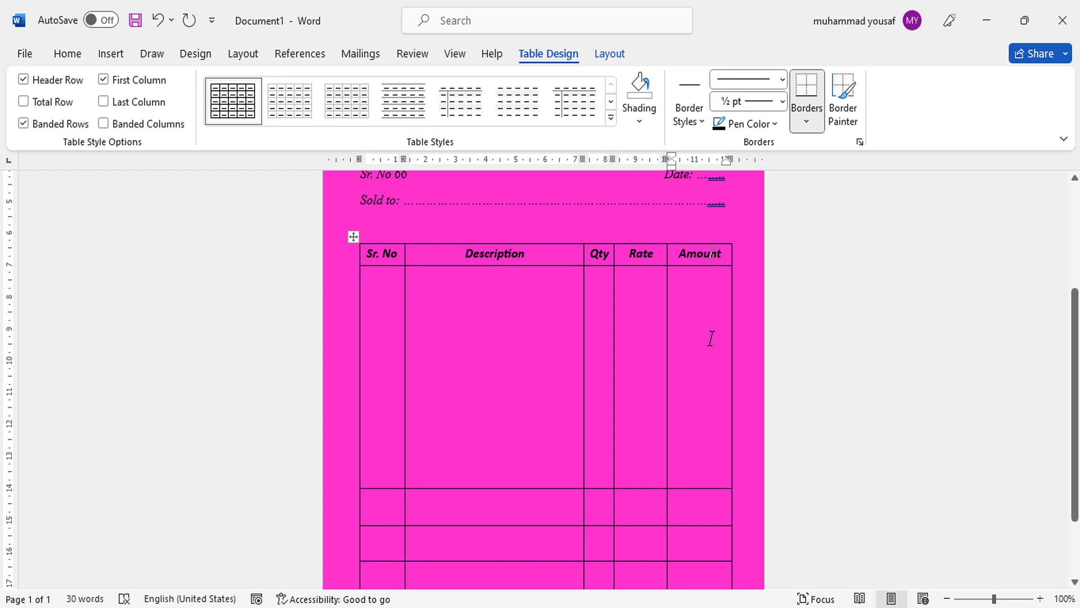
drag(1073, 349, 1053, 395)
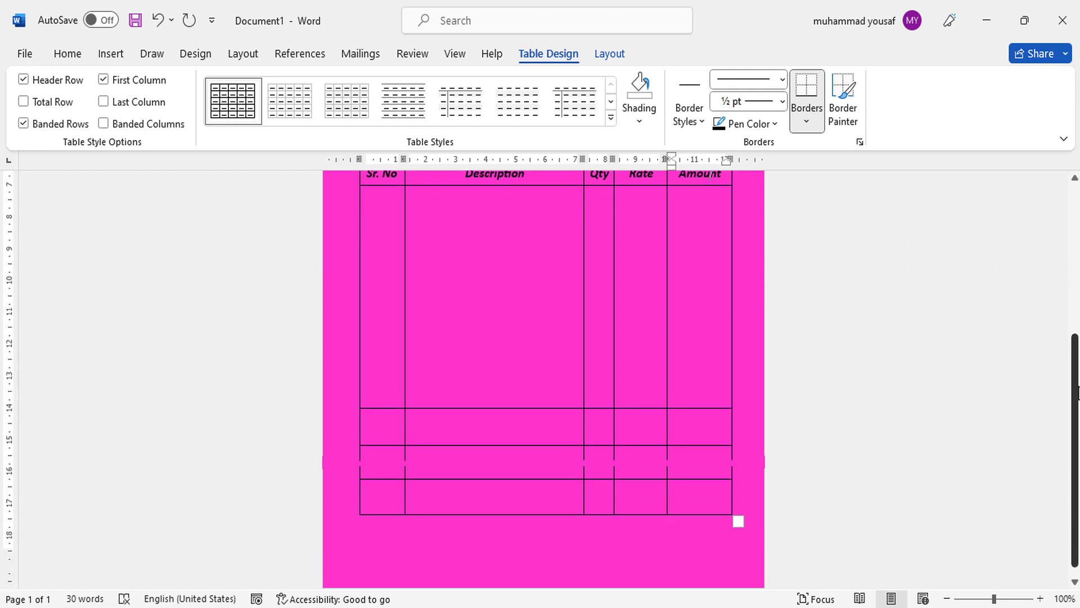
Merge the first four cells of the row below the tall item row
click(391, 414)
drag(458, 412, 608, 420)
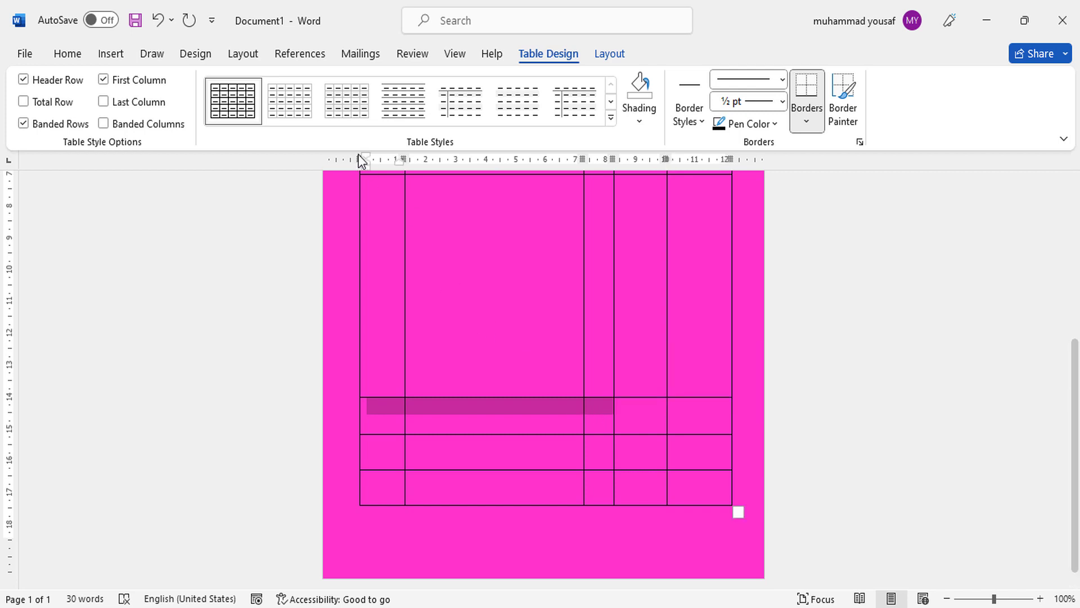
click(73, 55)
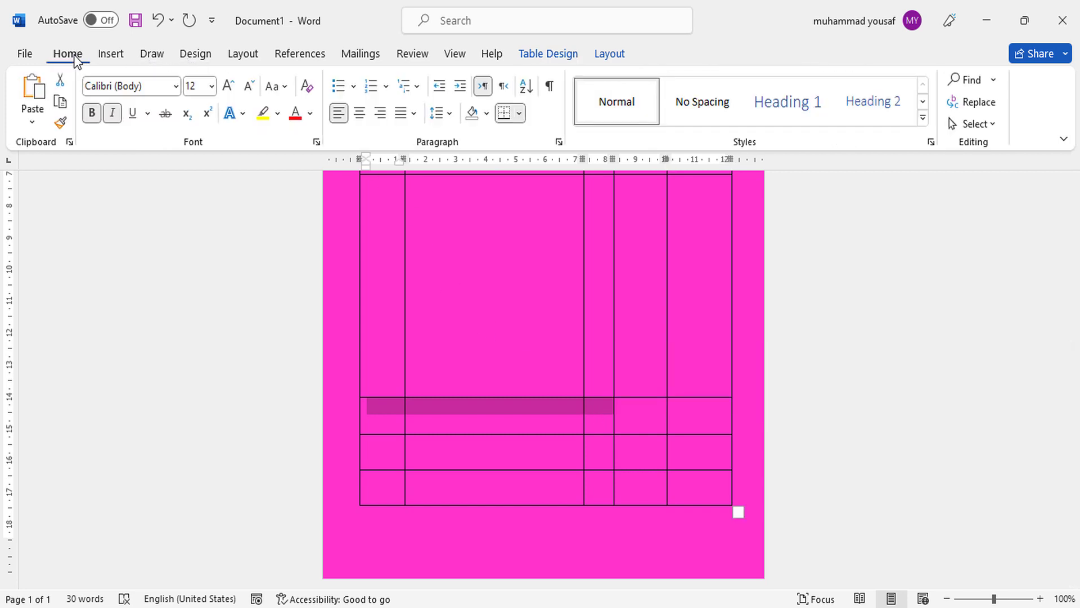
click(606, 55)
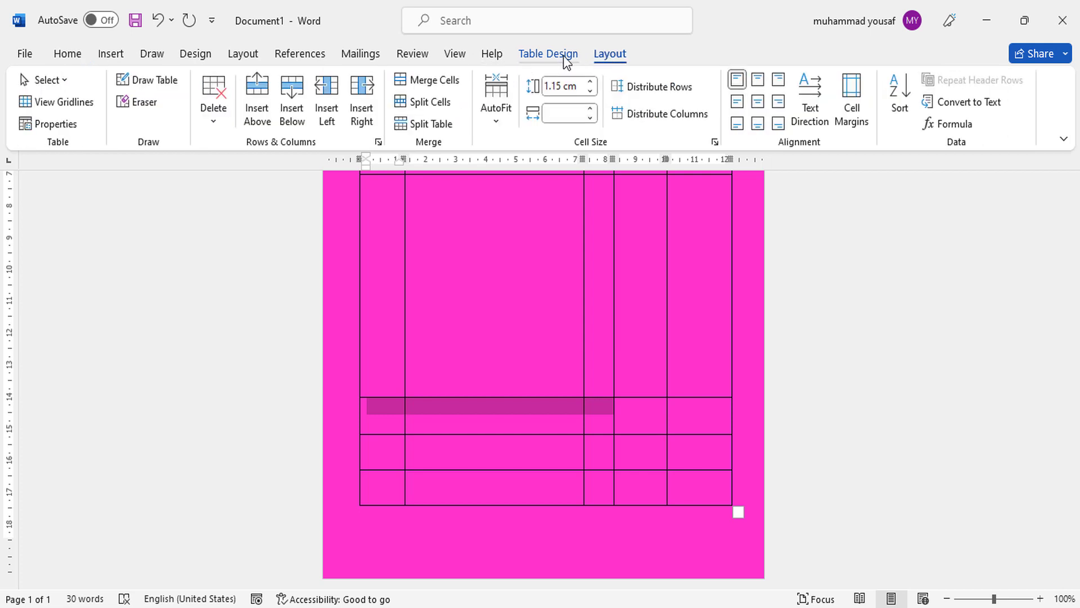
click(438, 88)
Add the Total label in the merged cell and reduce the Total row's height
click(638, 408)
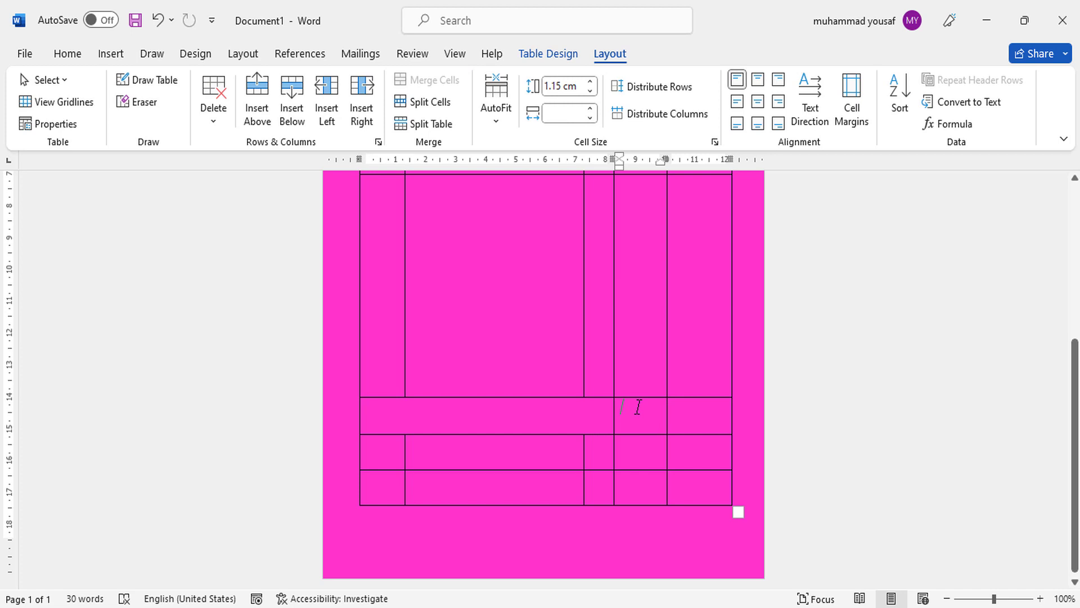
text(Total)
drag(655, 434, 653, 422)
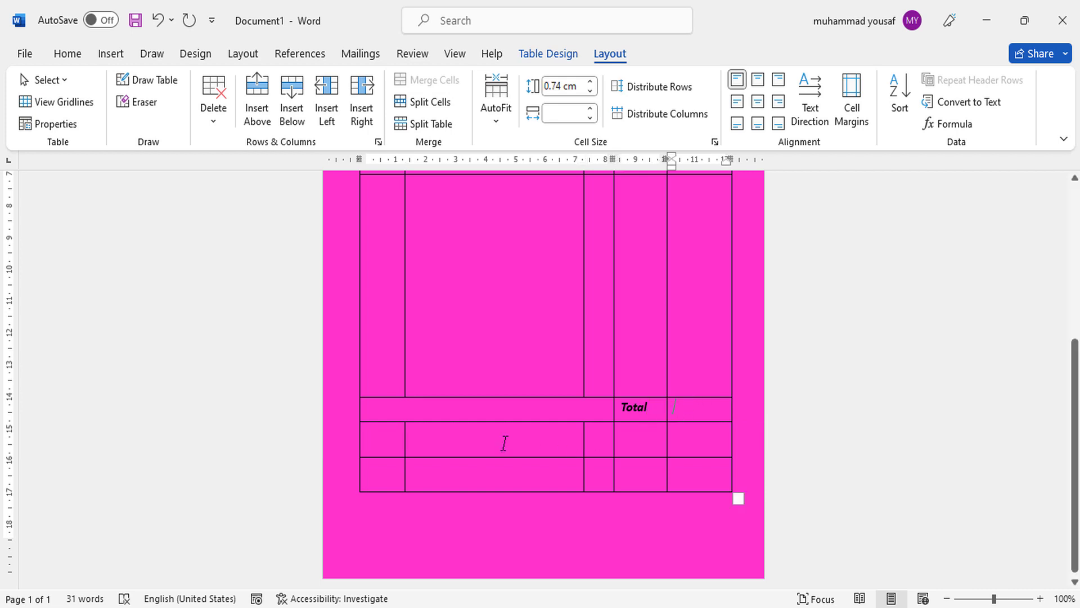
click(401, 439)
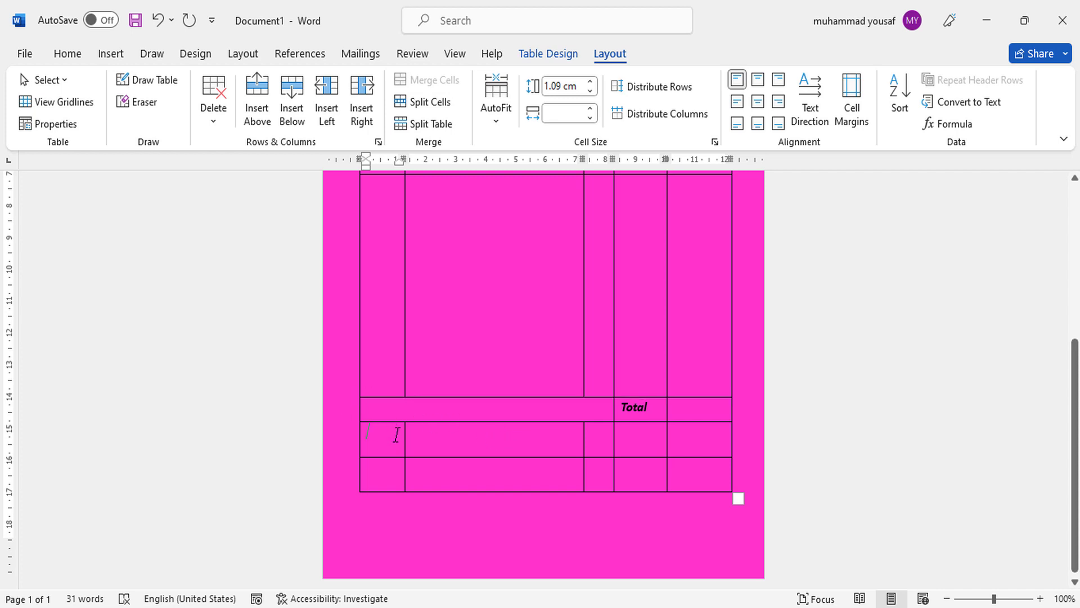
Merge the row below Total into one shortened cell labelled 'Rupees in Words:'
drag(398, 434, 680, 438)
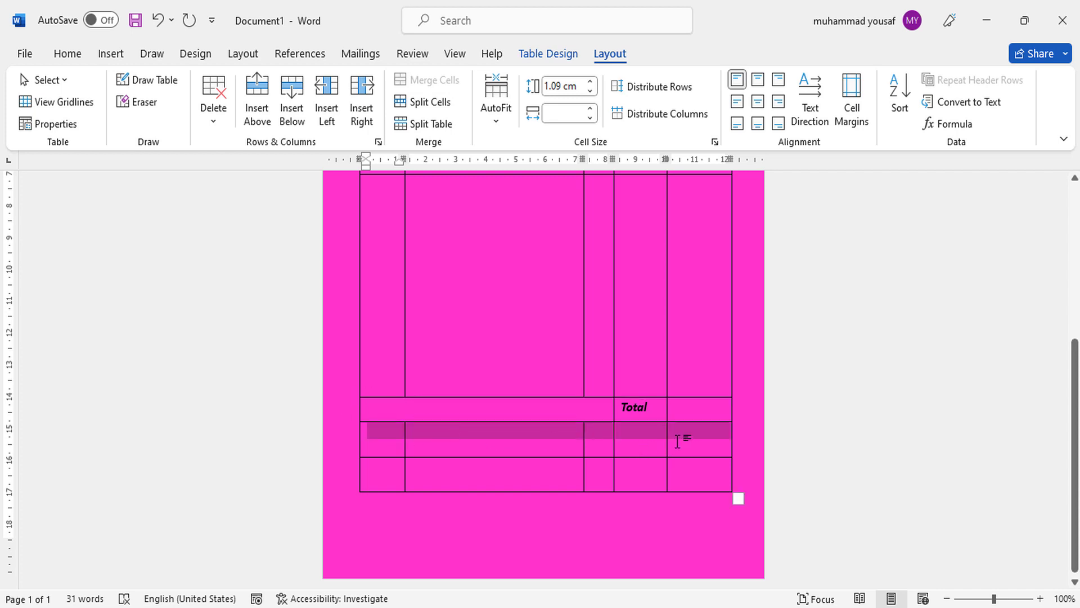
click(433, 81)
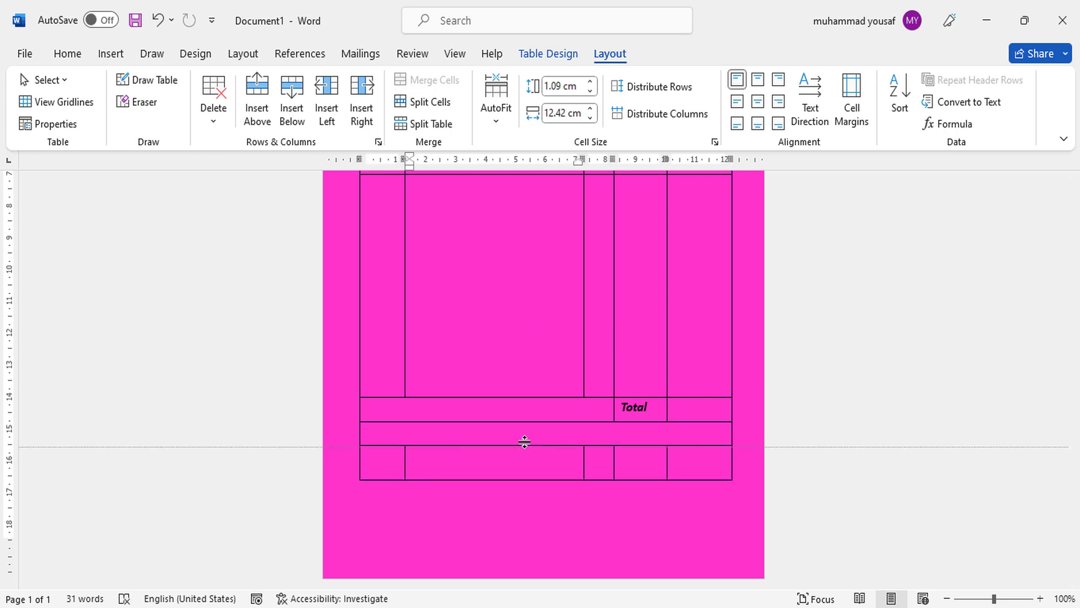
drag(525, 454, 521, 445)
click(521, 440)
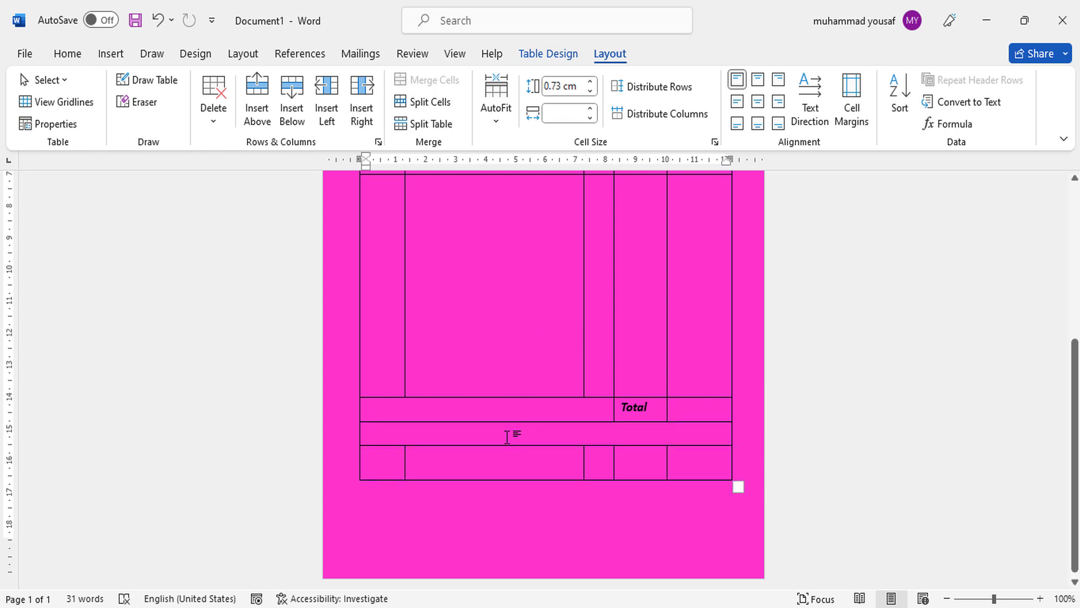
text(Rupees)
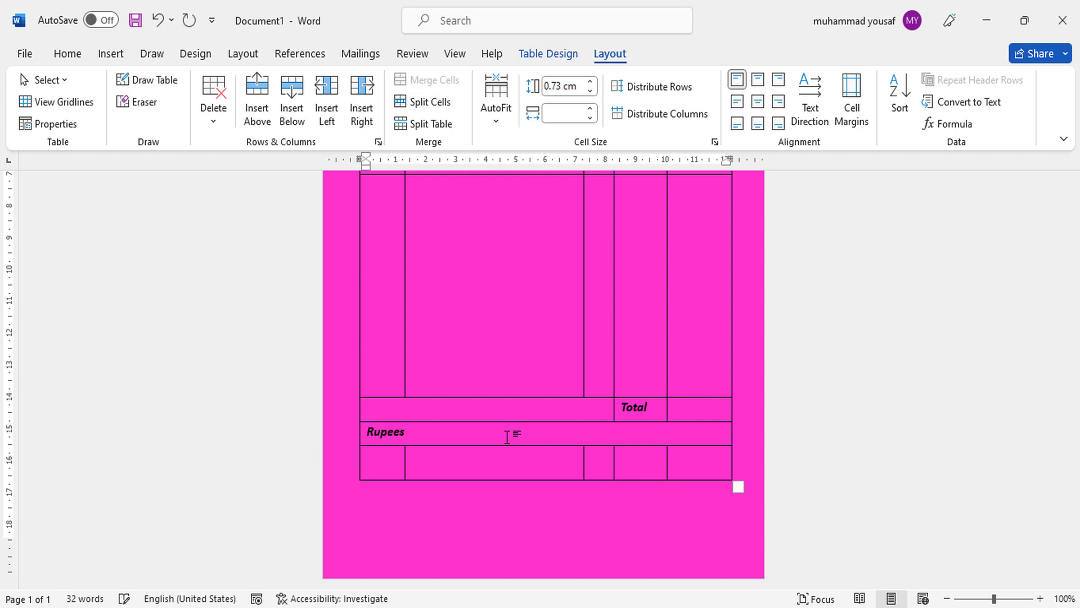
text( in)
key(BackSpace)
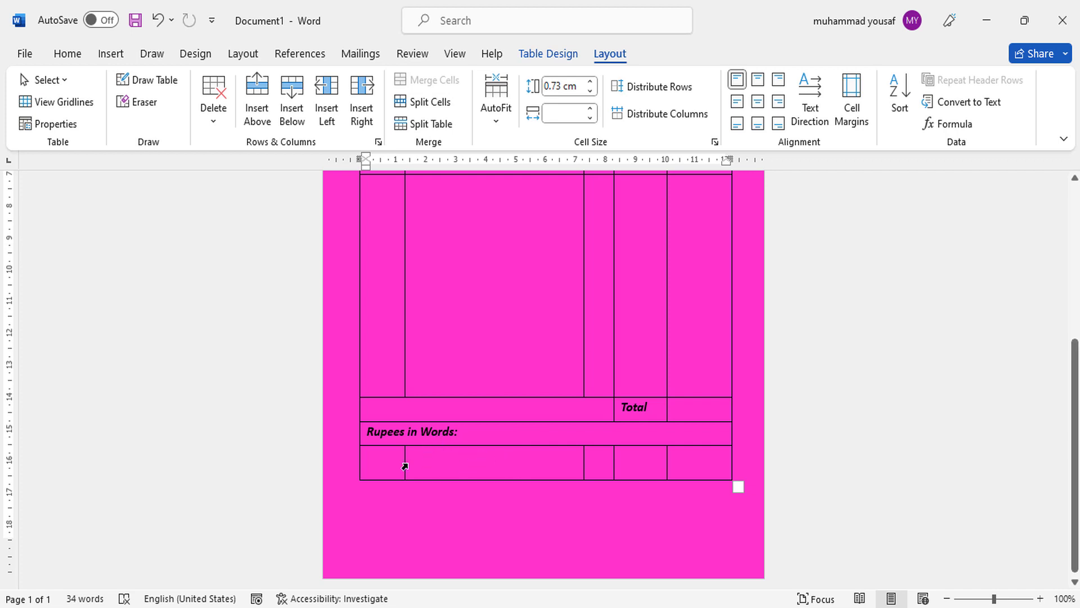
Merge the bottom row into one cell and make it moderately taller
drag(397, 457, 670, 458)
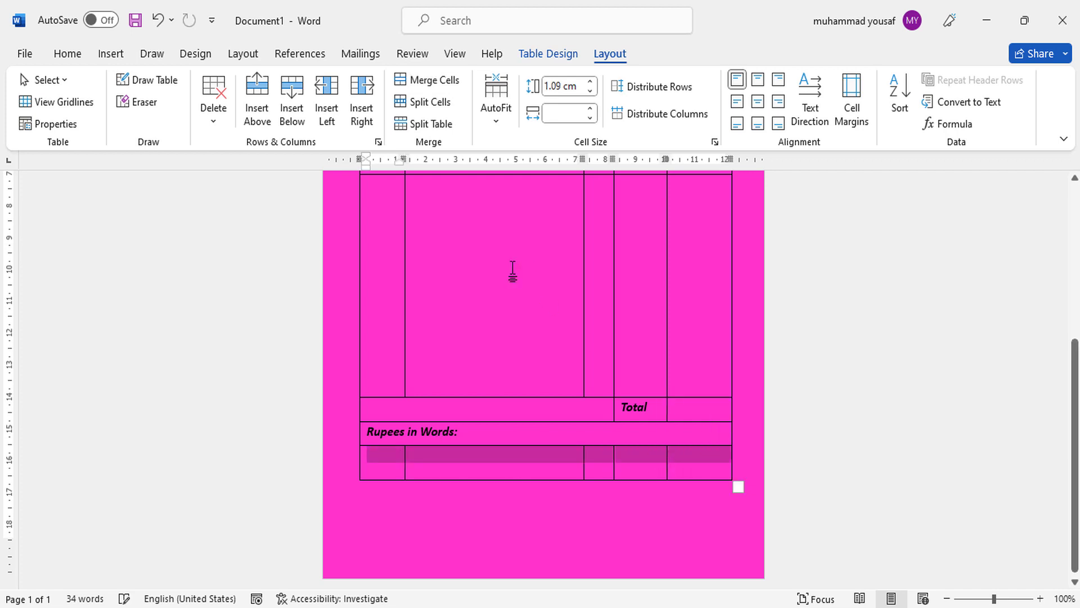
click(429, 81)
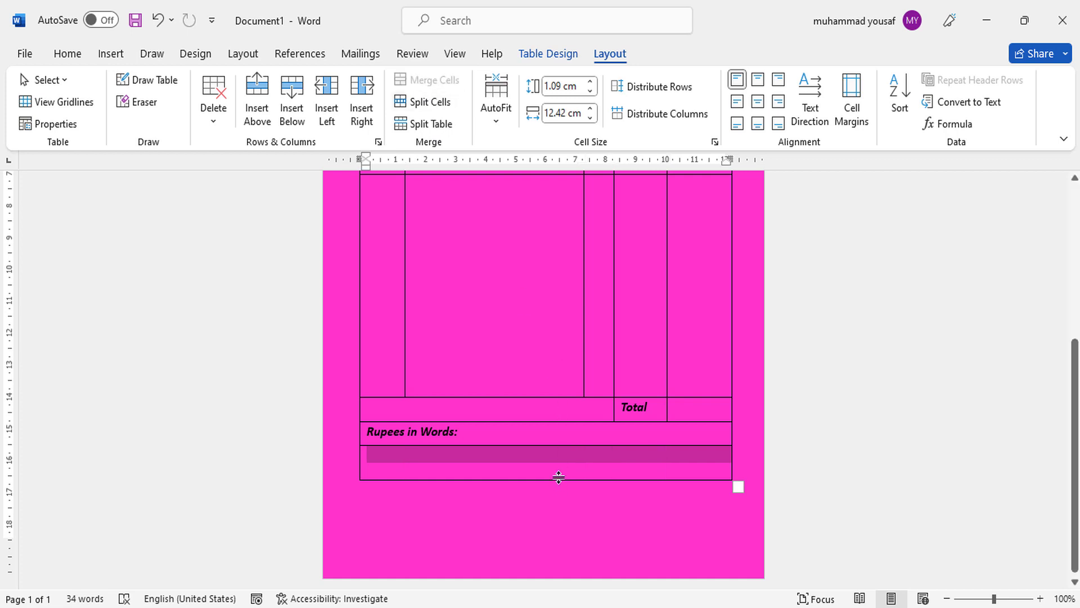
drag(557, 483, 559, 525)
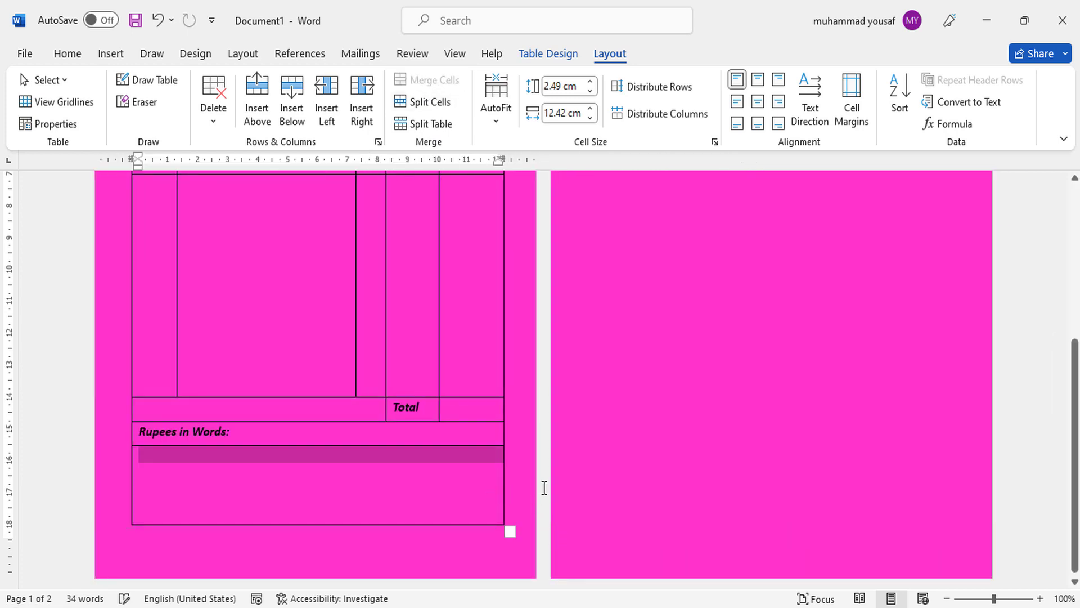
key(ctrl+z)
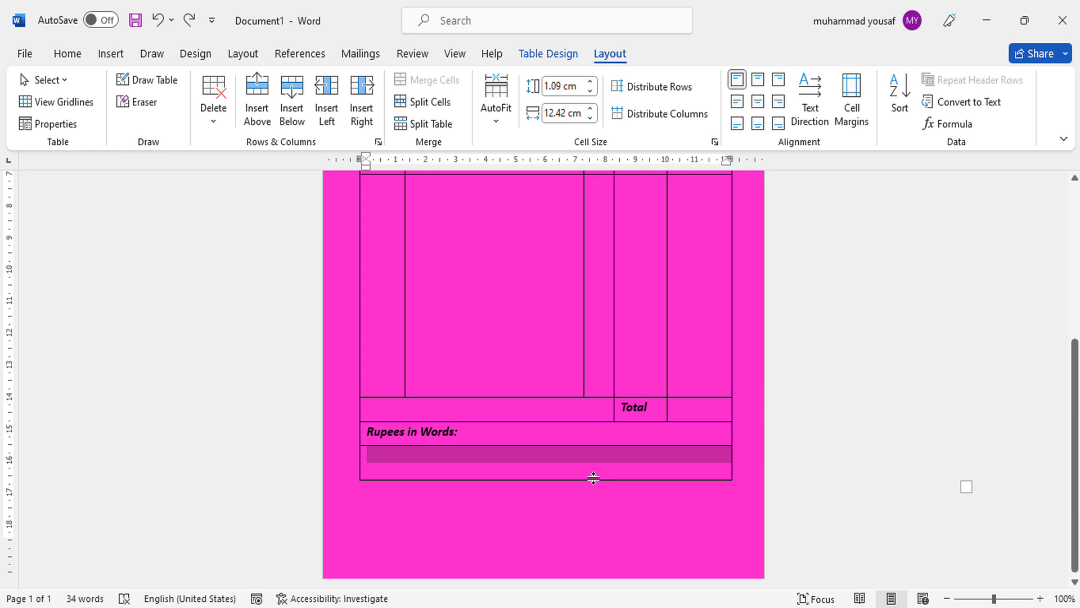
drag(593, 479, 593, 495)
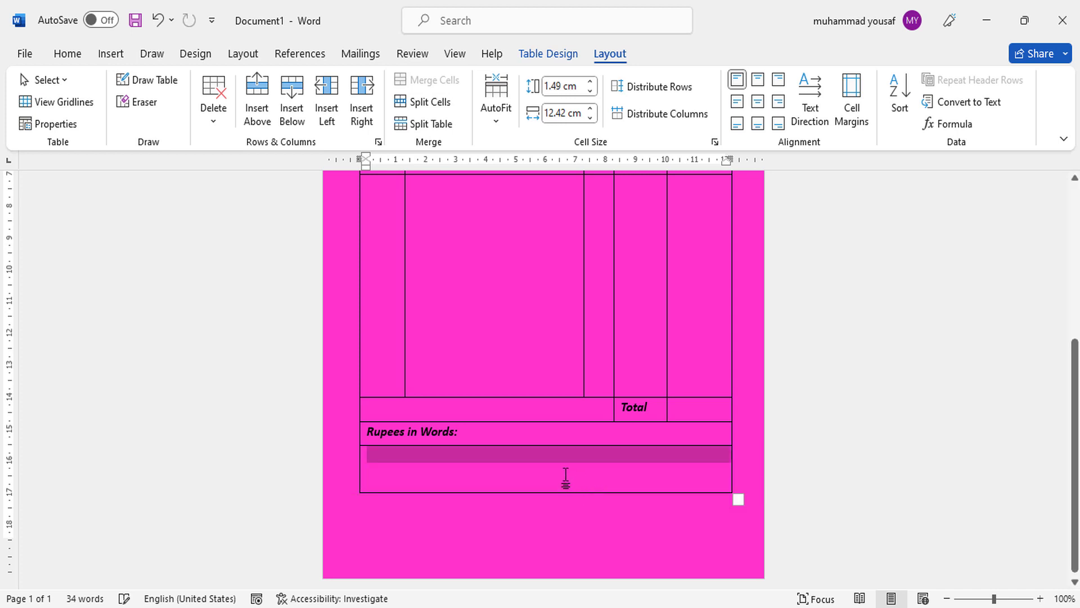
text(Terms & conditions:)
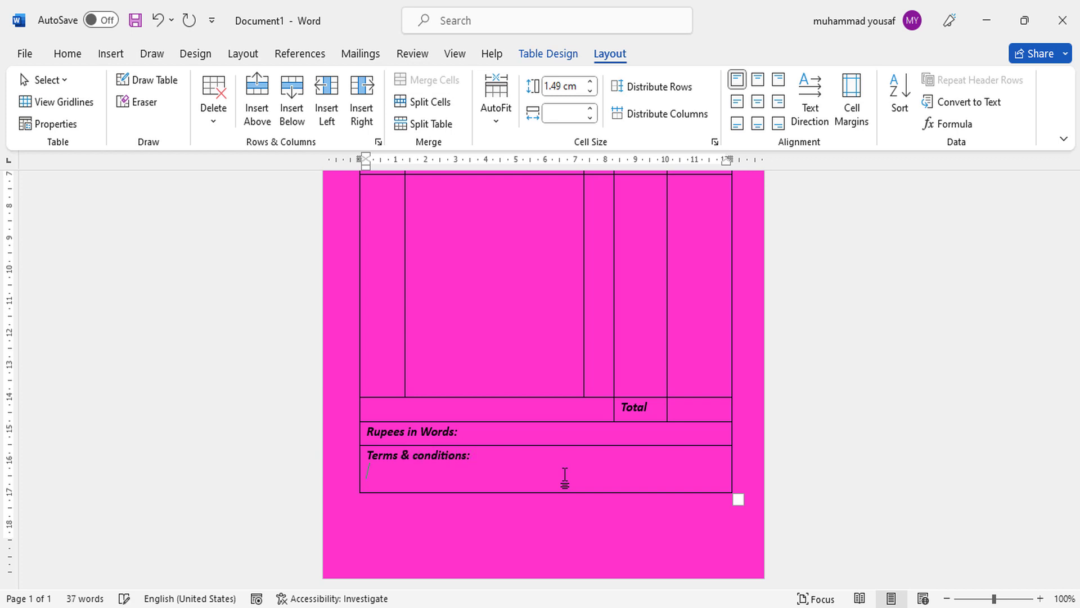
Label the cell 'Terms & conditions:' on its own line, undoing the accidental extra rows
key(Return)
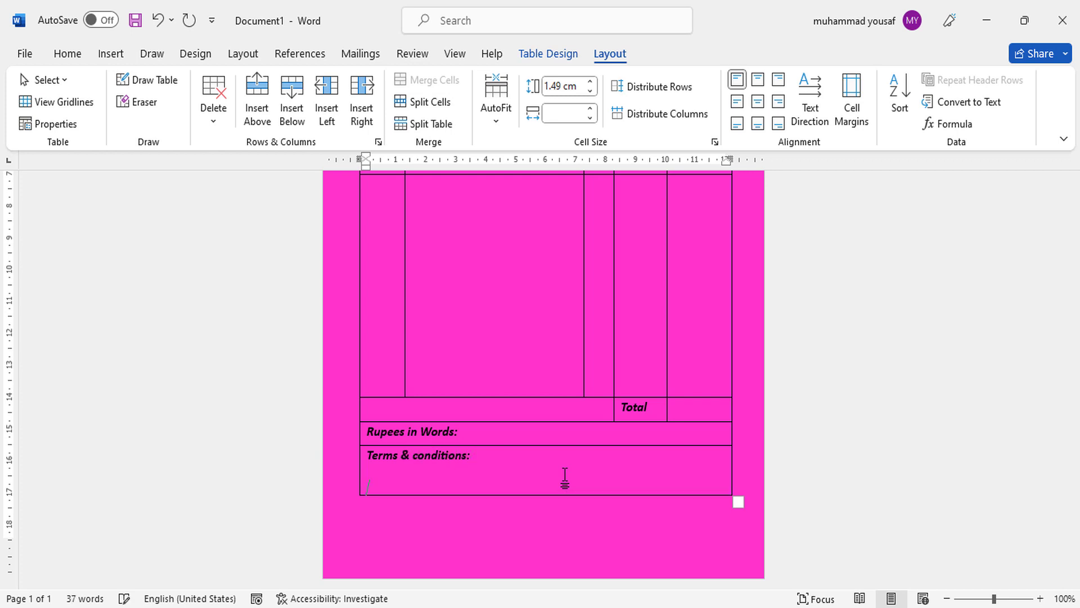
key(Return)
key(Return)
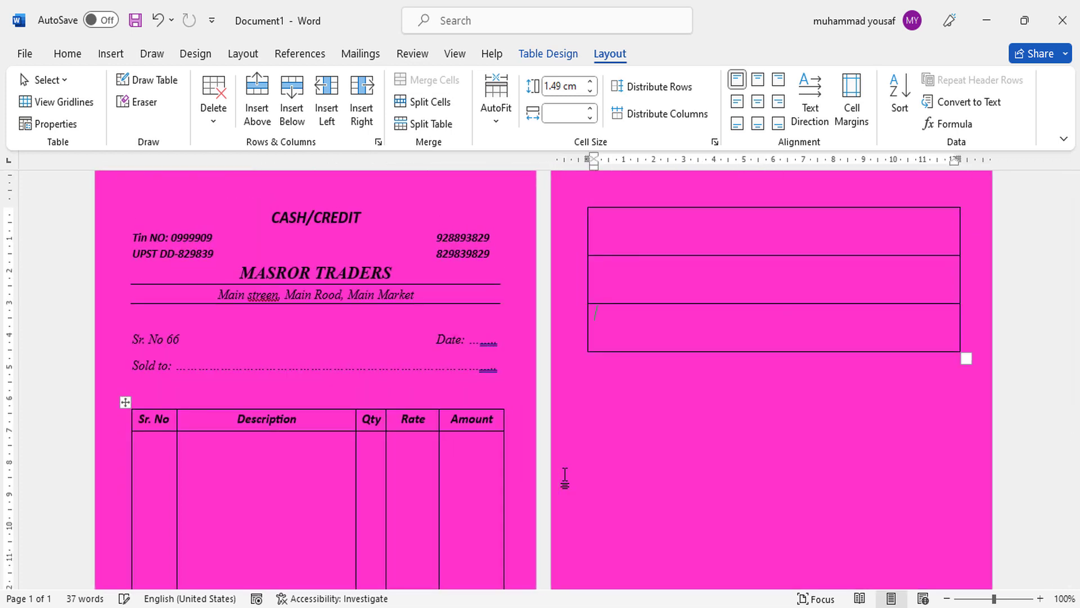
key(ctrl+z)
key(ctrl+z)
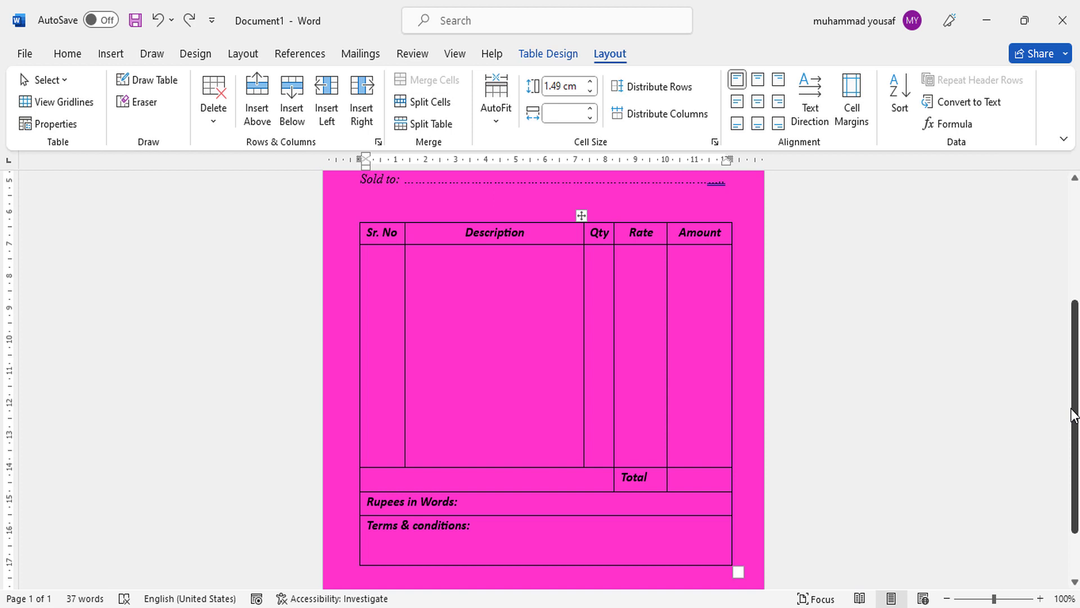
drag(1075, 412, 1074, 447)
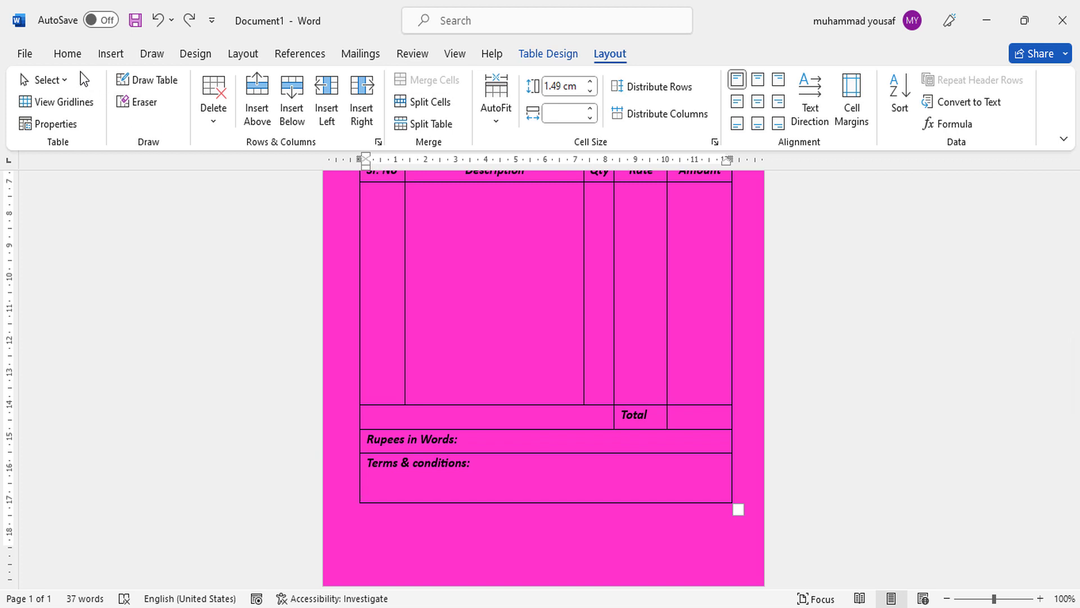
Add a 'Signature:' label toward the right side of the Terms & conditions cell
click(69, 57)
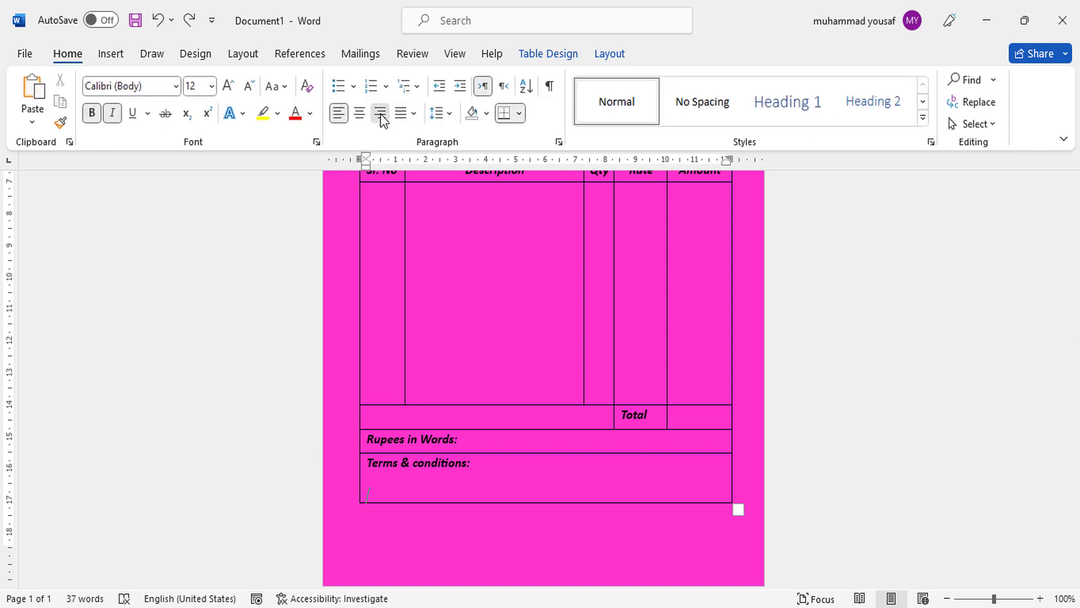
click(381, 114)
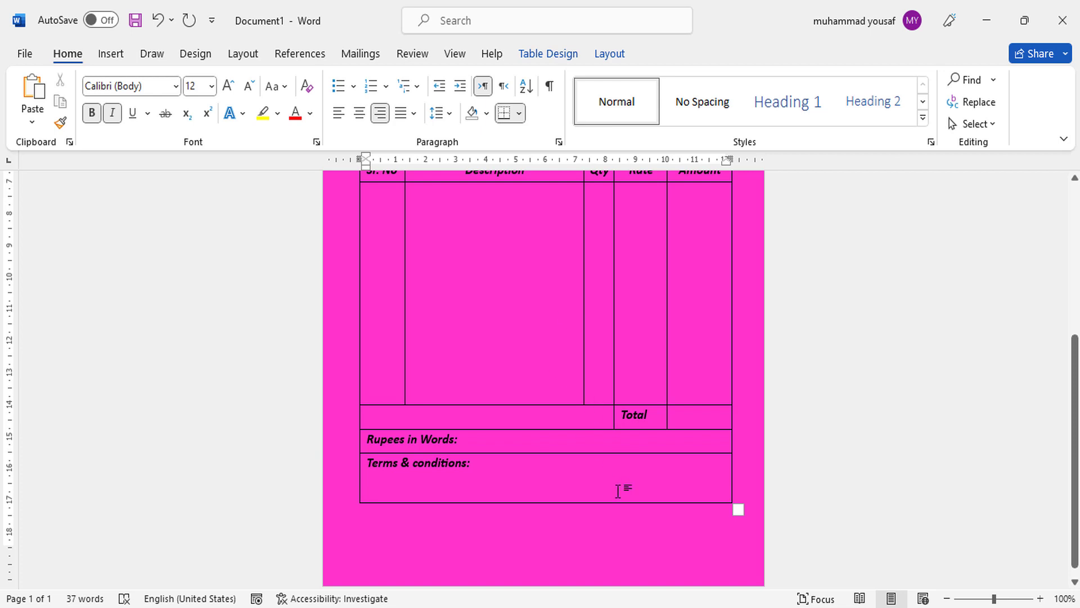
text(Signat)
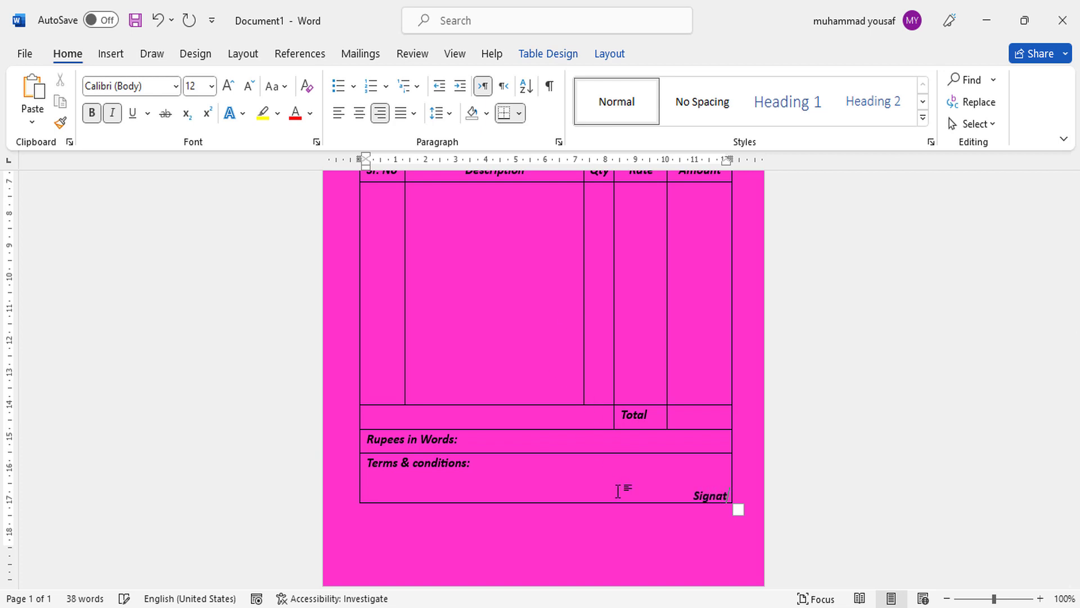
text(ure:)
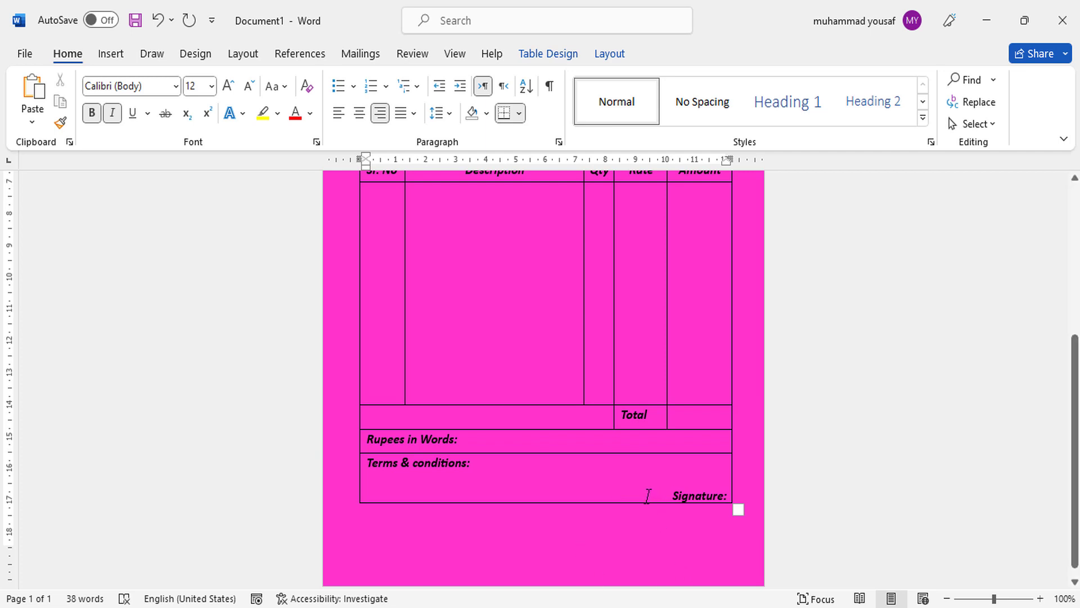
key(ctrl+e)
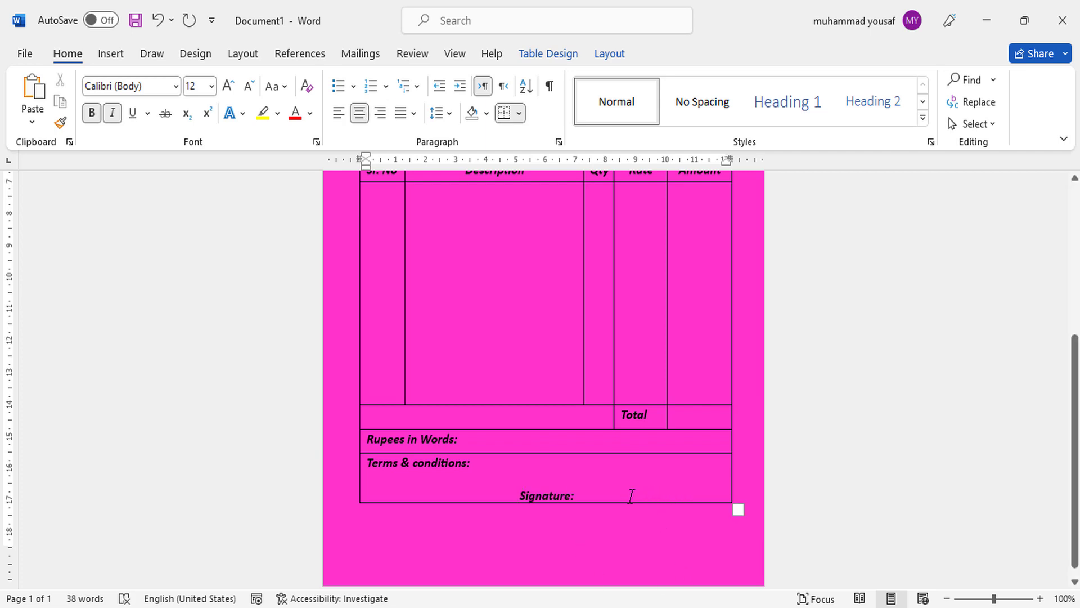
key(Home)
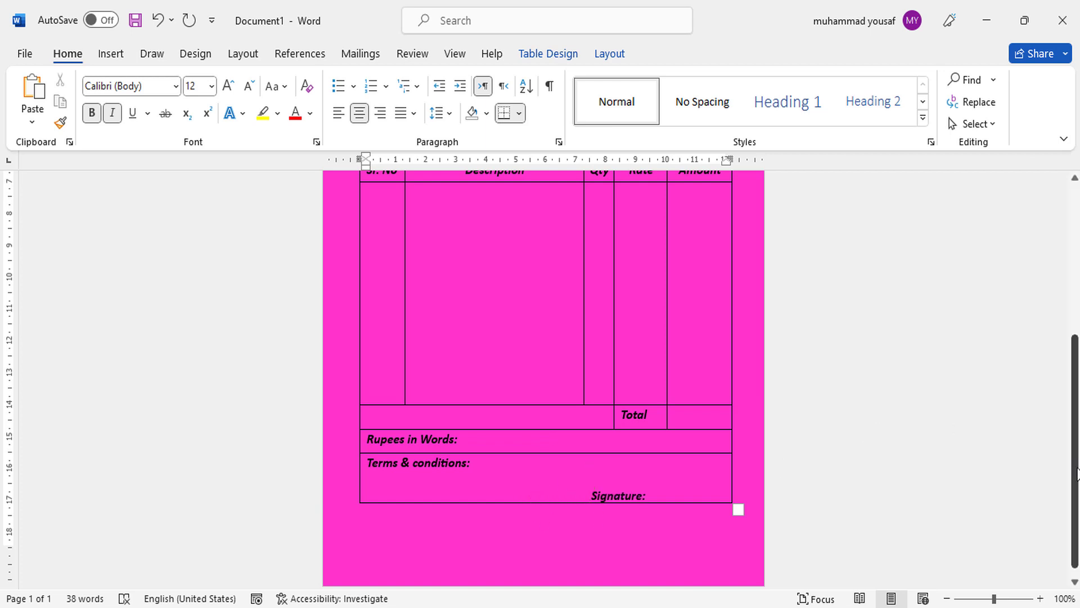
drag(1077, 469, 1077, 339)
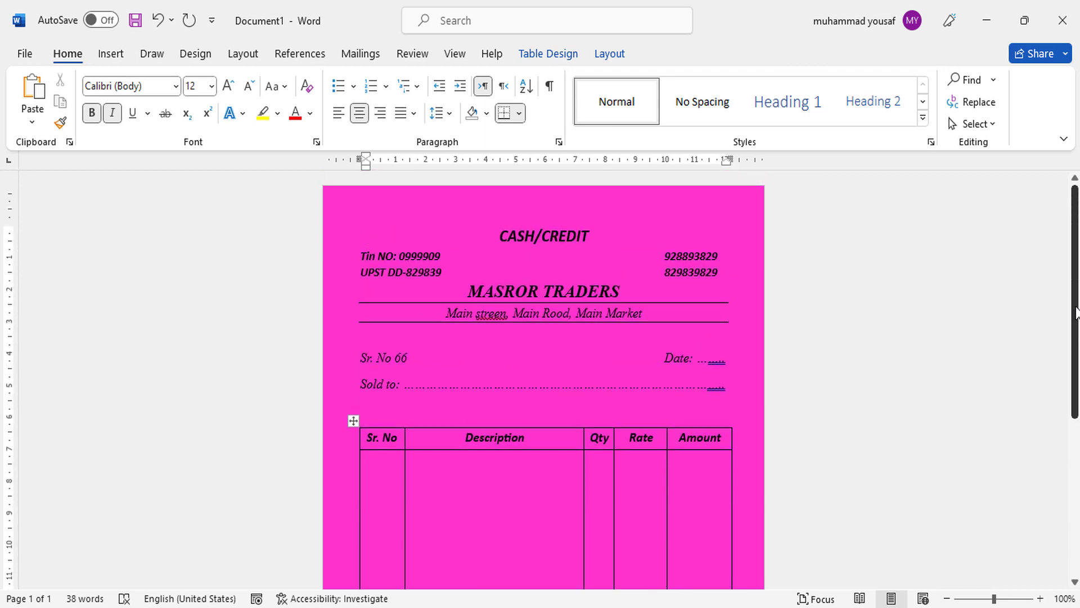
mouse_move(1077, 340)
mouse_down()
mouse_move(1077, 460)
mouse_move(1077, 407)
mouse_up()
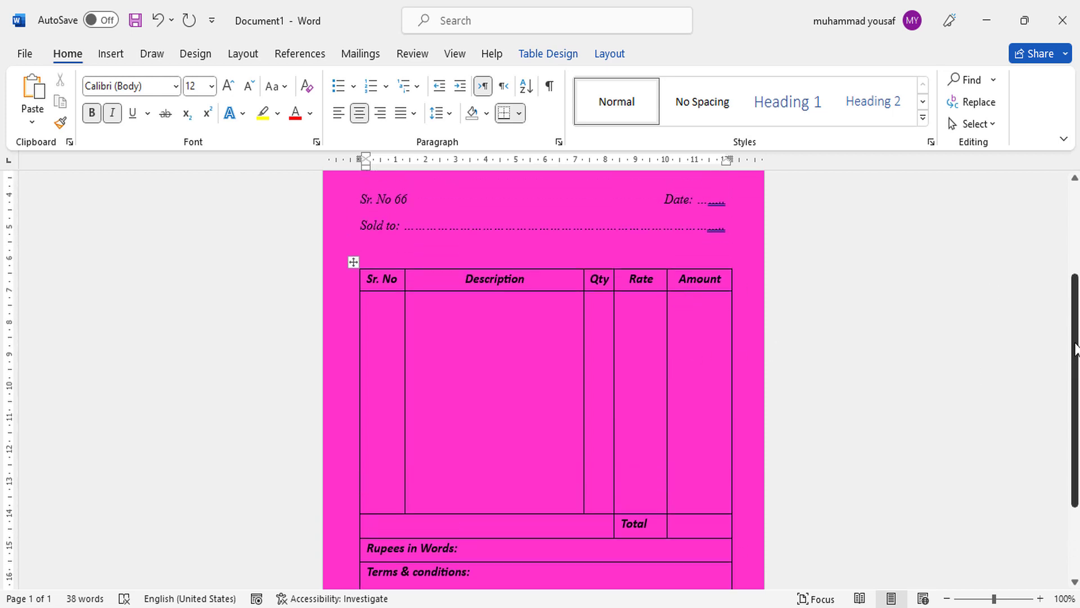
drag(1078, 346, 1078, 266)
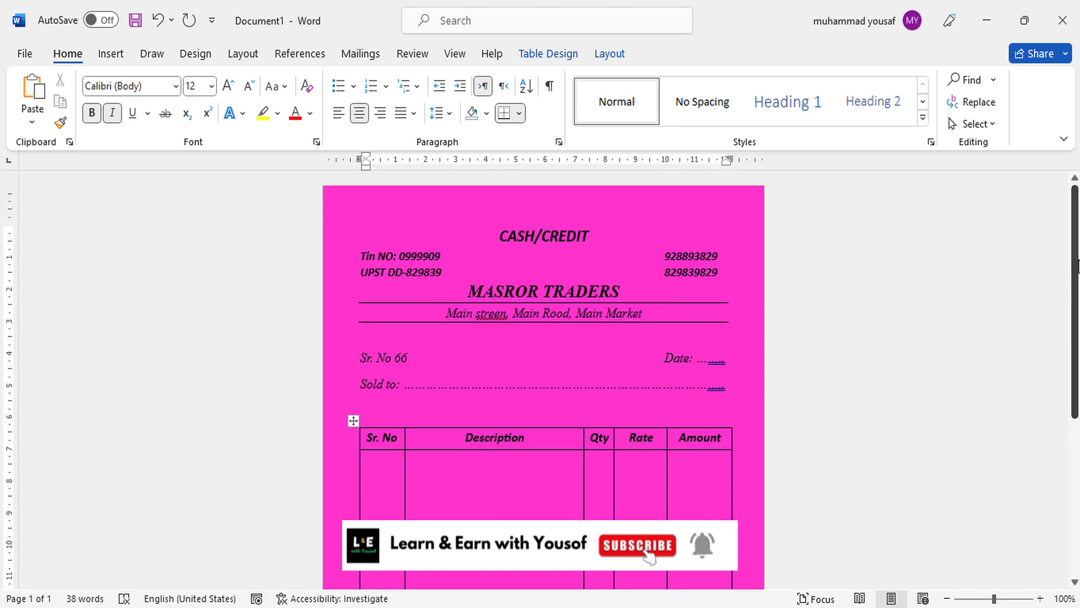